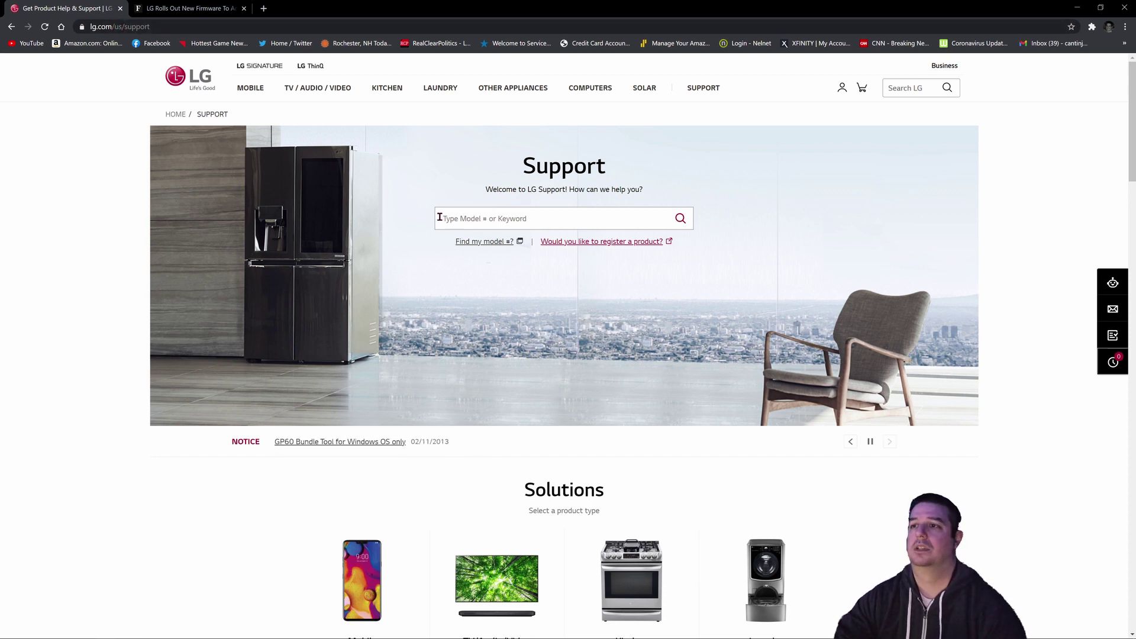
Search LG Support for 'oled55cx' and open the OLED55CXAUA product support page
{"action": "left_click", "coordinate": [486, 219]}
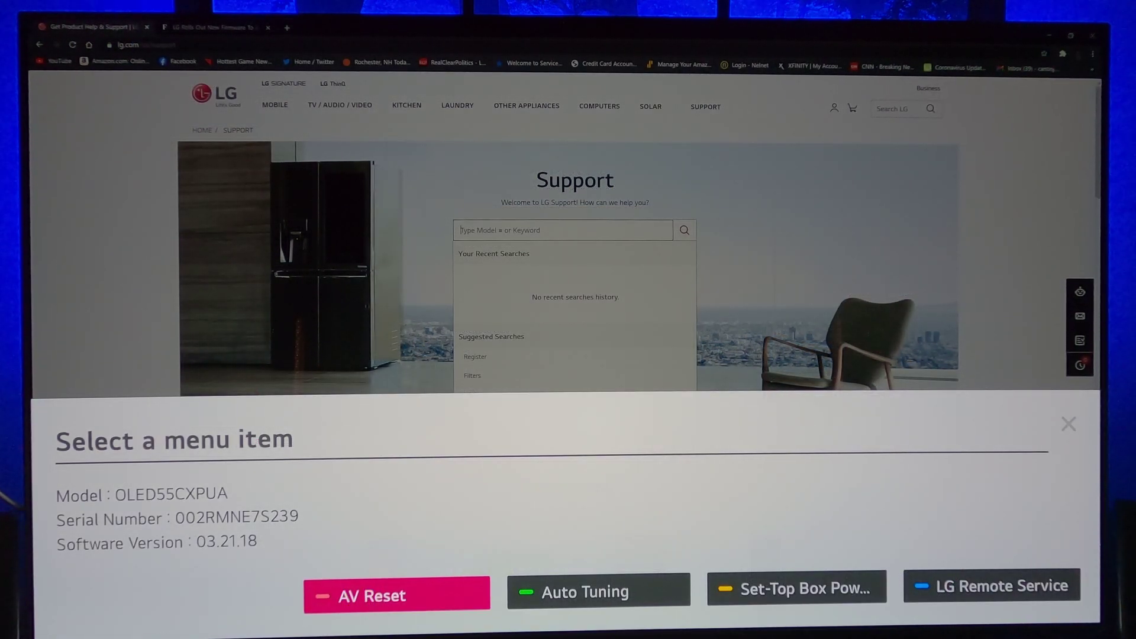
{"action": "key", "text": "Escape"}
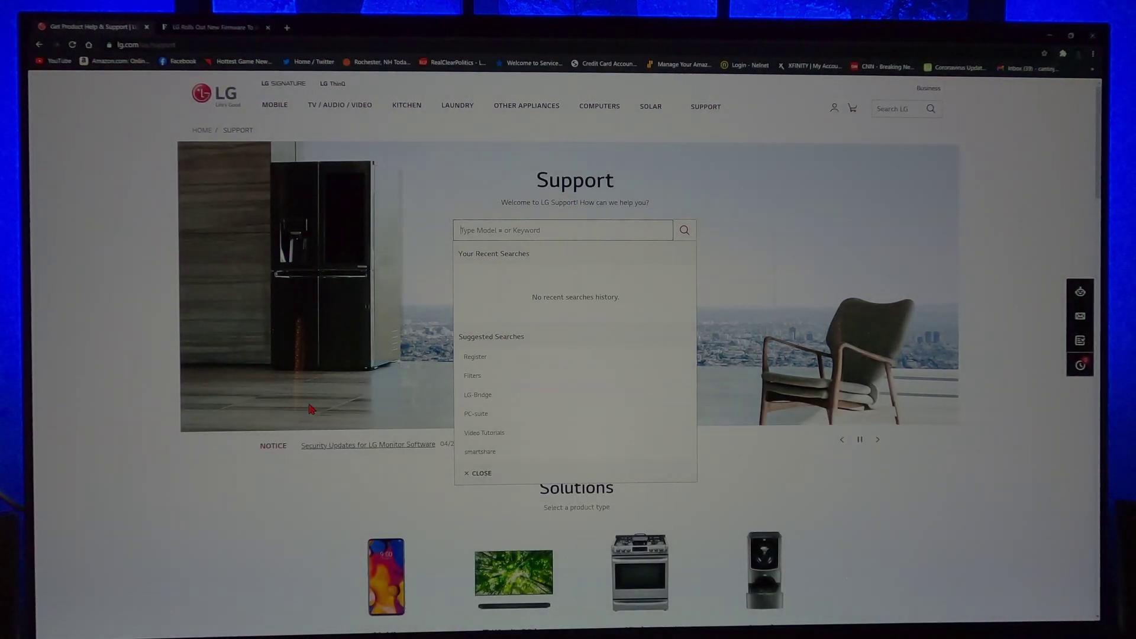
{"action": "type", "text": "ol"}
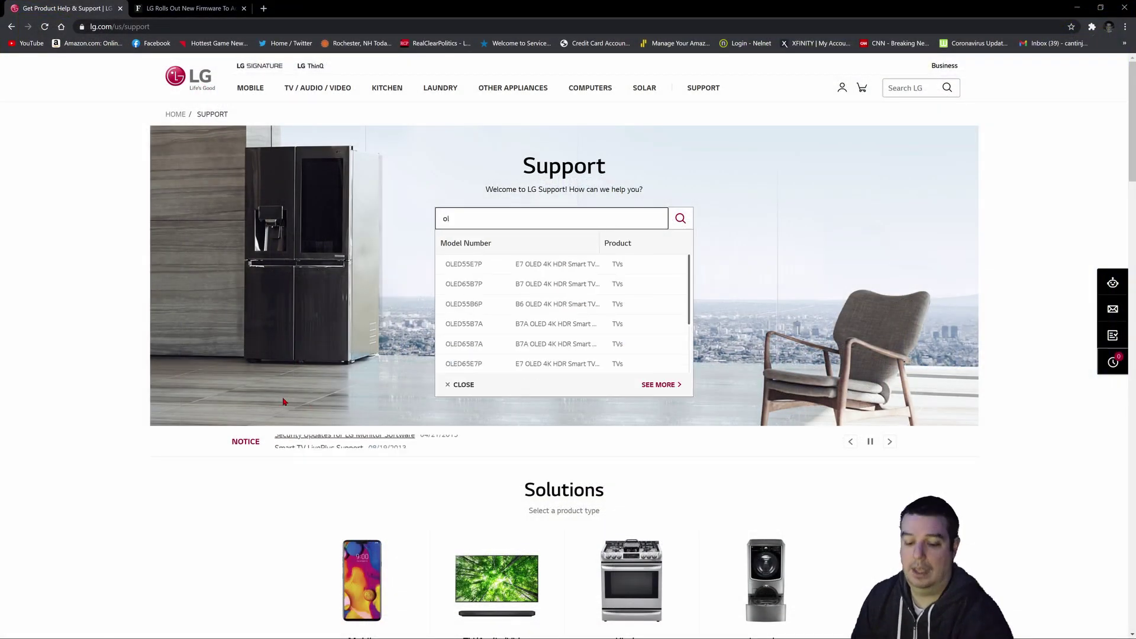
{"action": "type", "text": "ed55"}
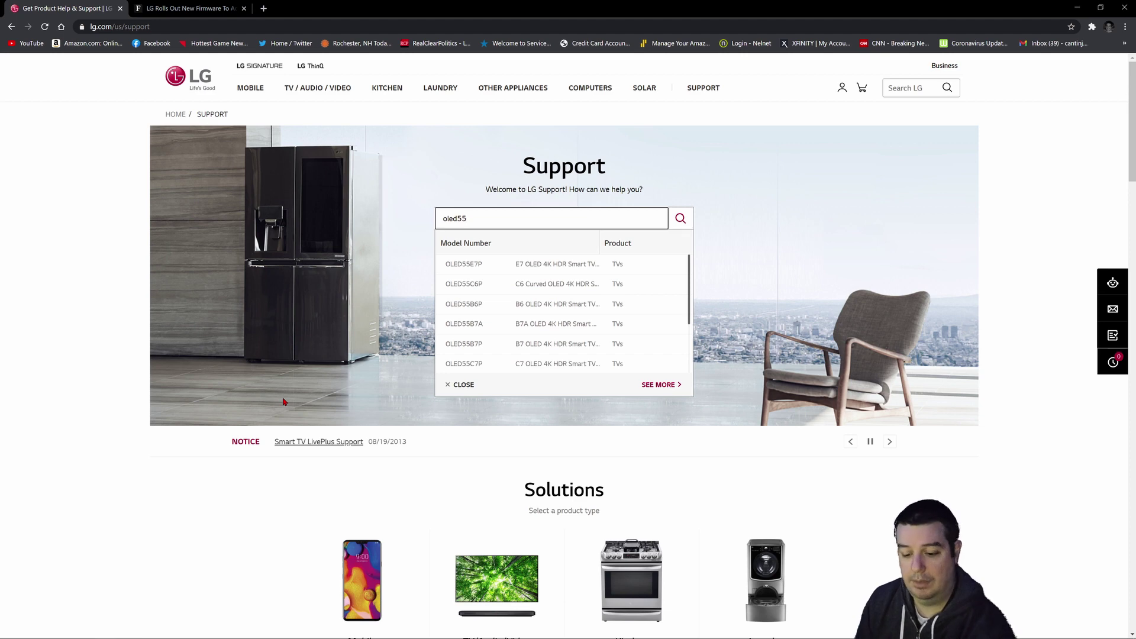
{"action": "type", "text": "cx"}
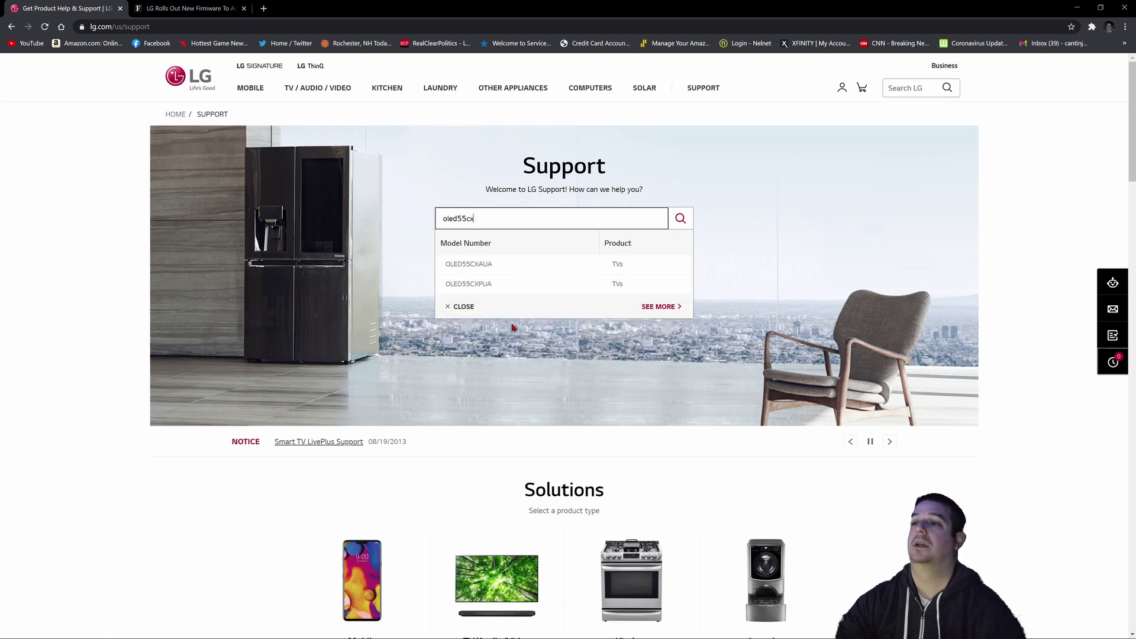
{"action": "left_click", "coordinate": [470, 264]}
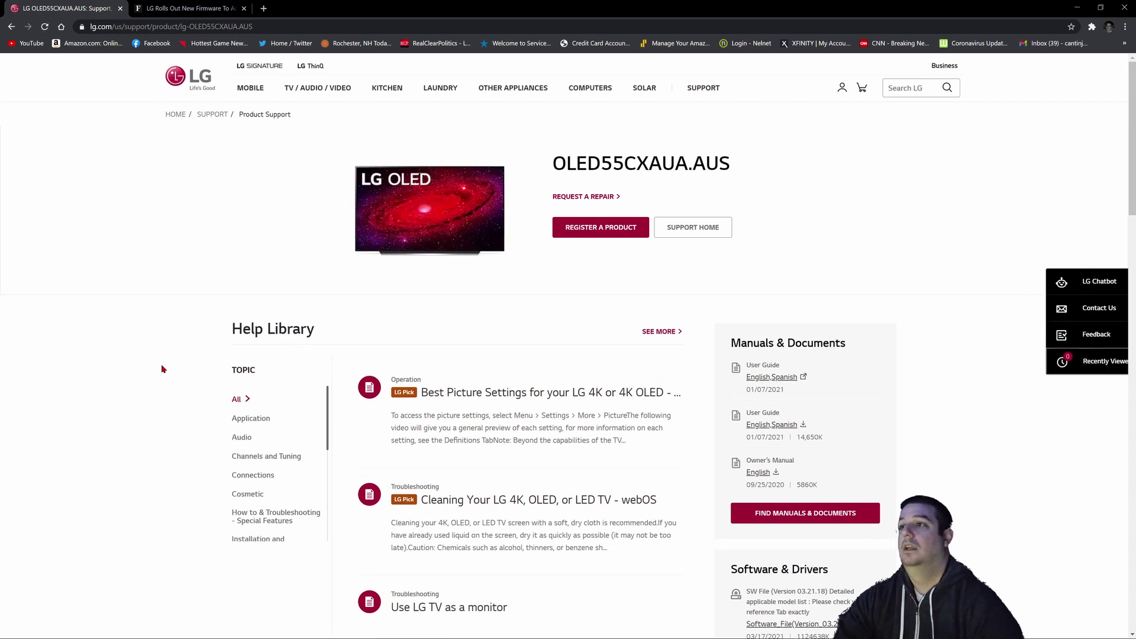
Scroll down to the Software & Drivers section for version 03.21.18 and highlight its heading
{"action": "scroll", "coordinate": [630, 267], "scroll_direction": "down", "scroll_amount": 3}
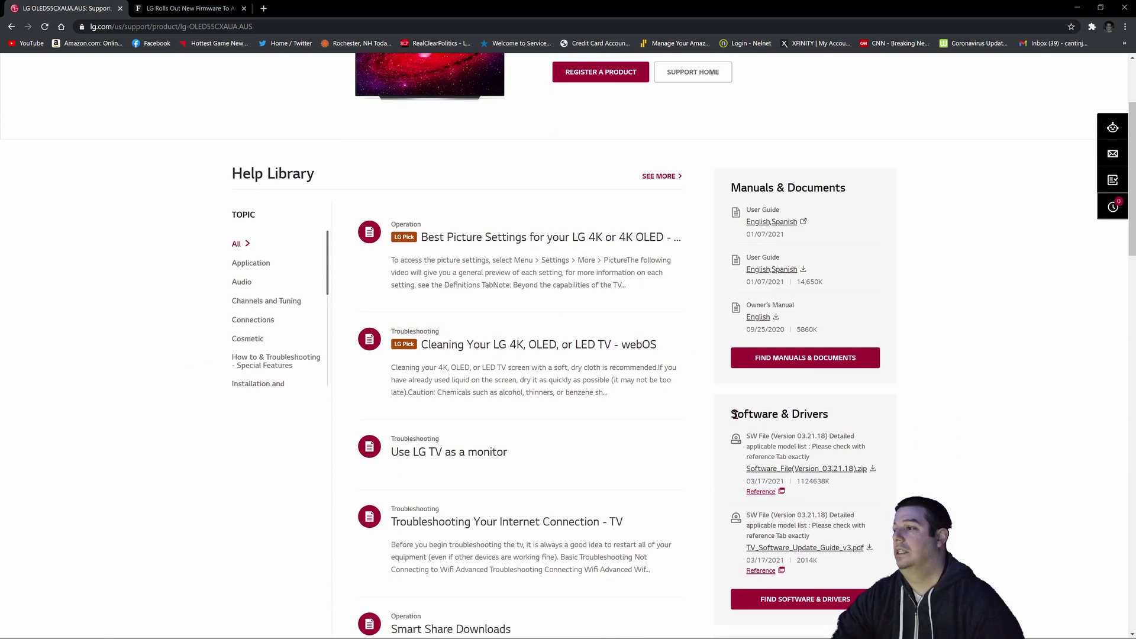
{"action": "left_click_drag", "start_coordinate": [731, 414], "coordinate": [834, 417]}
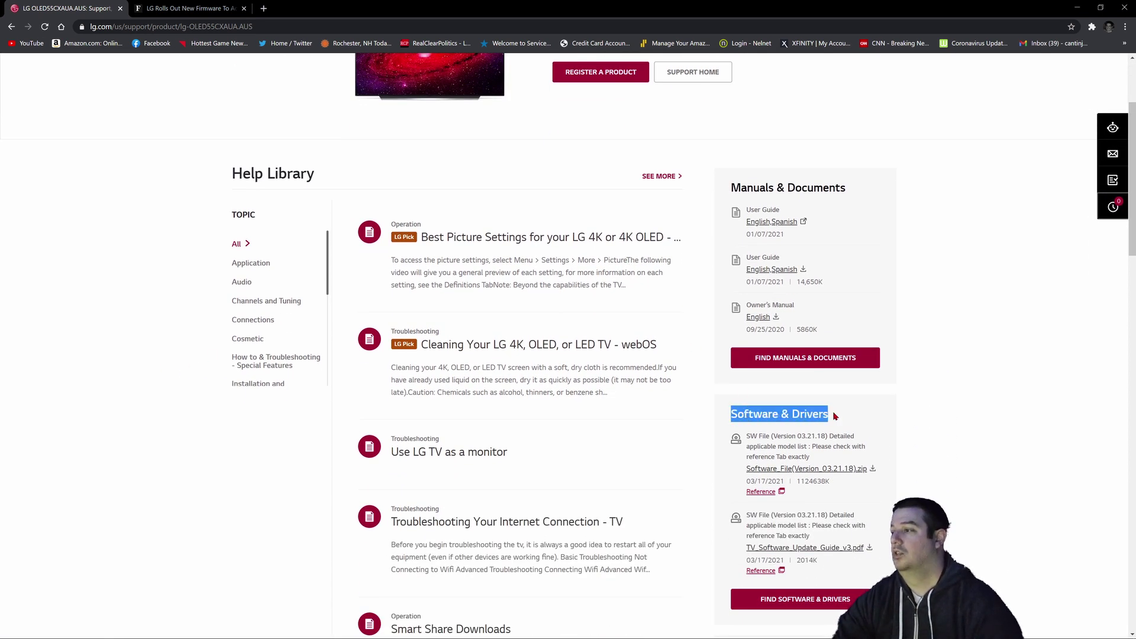
{"action": "scroll", "coordinate": [939, 403], "scroll_direction": "down", "scroll_amount": 1}
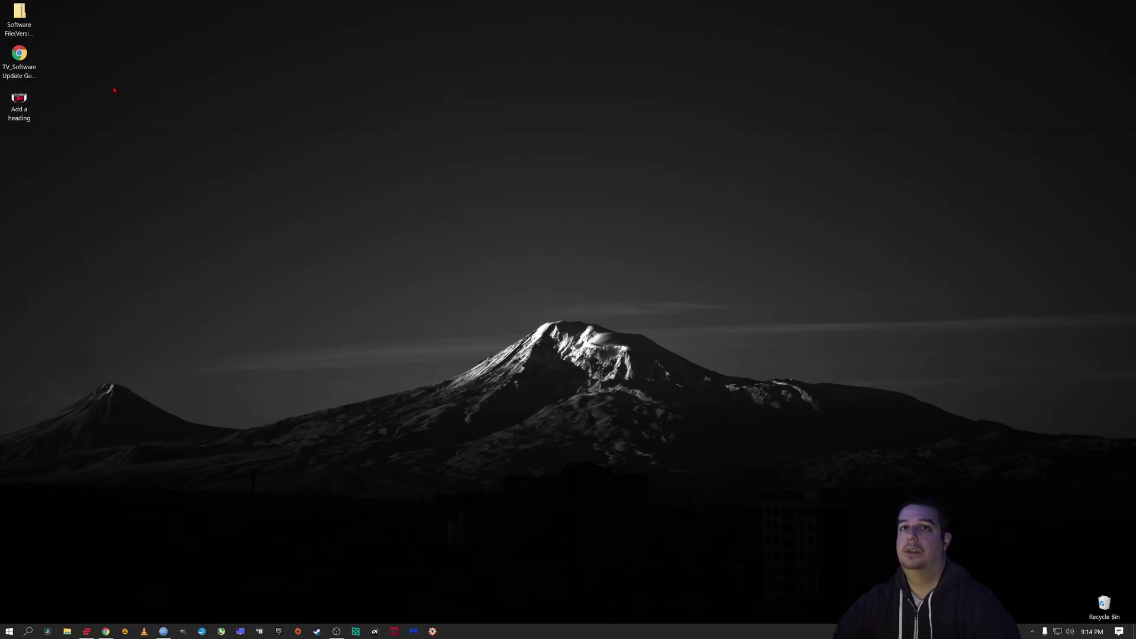
Extract the downloaded Software File(Version 03.21.18) zip on the desktop into its suggested folder
{"action": "left_click", "coordinate": [35, 39]}
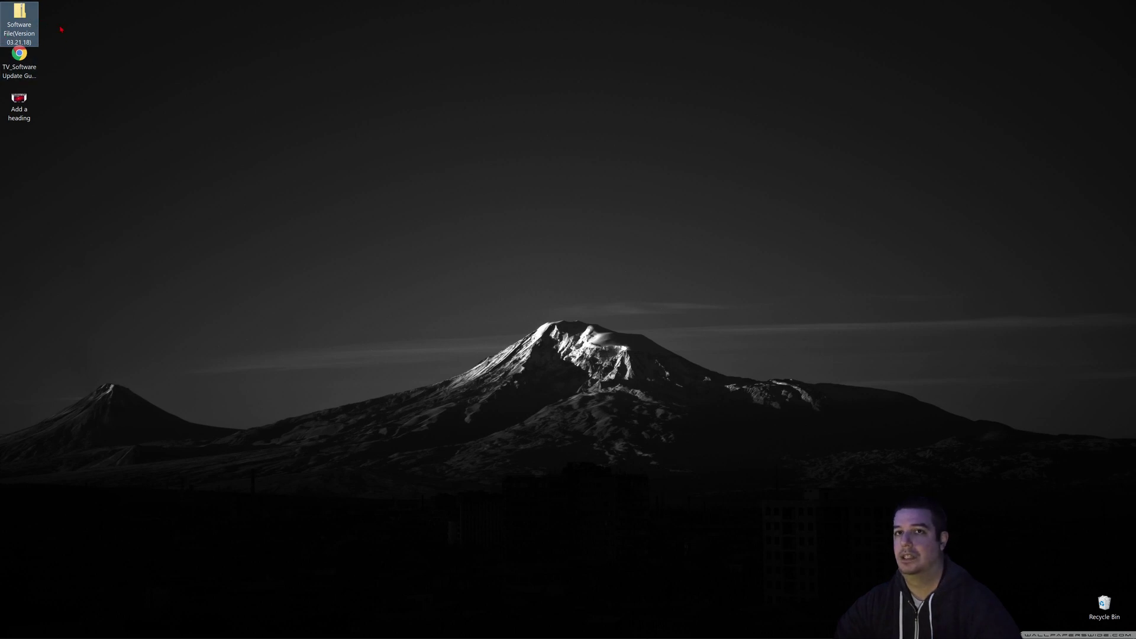
{"action": "right_click", "coordinate": [20, 24]}
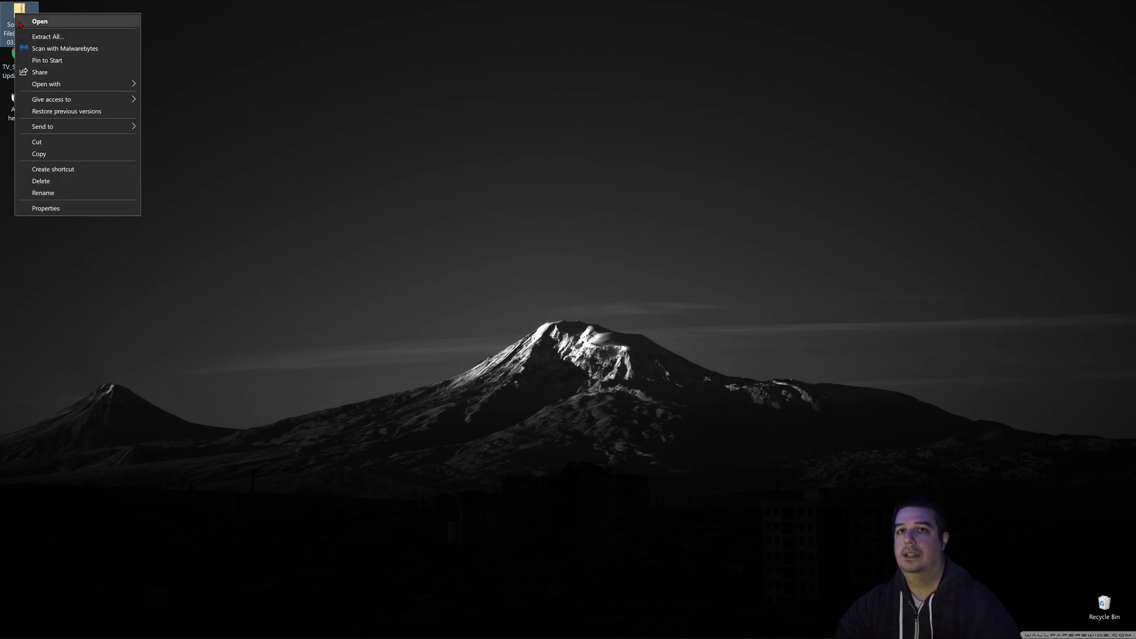
{"action": "left_click", "coordinate": [47, 36]}
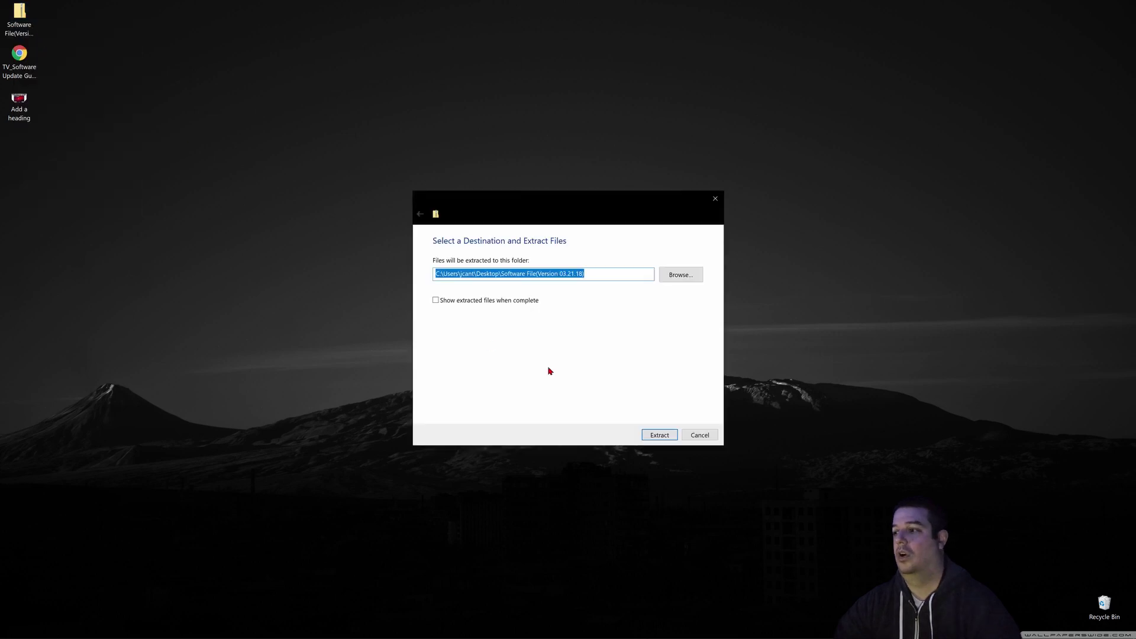
{"action": "left_click", "coordinate": [649, 436]}
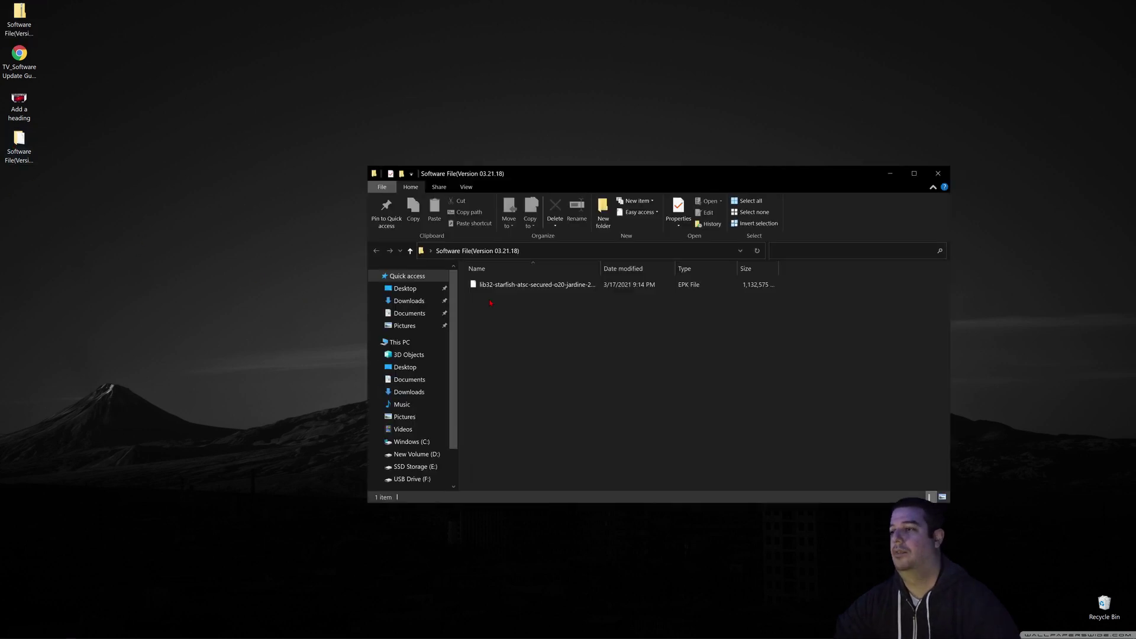
Select the EPK firmware file, then open USB Drive (F:) from the navigation pane
{"action": "left_click", "coordinate": [683, 284]}
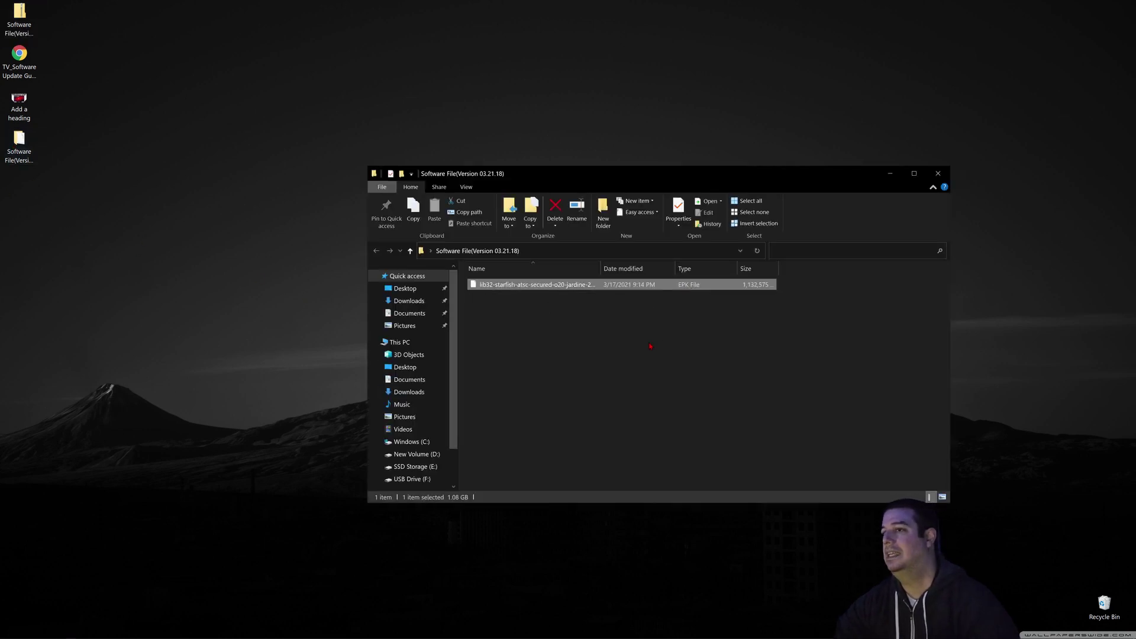
{"action": "left_click_drag", "start_coordinate": [595, 173], "coordinate": [438, 108]}
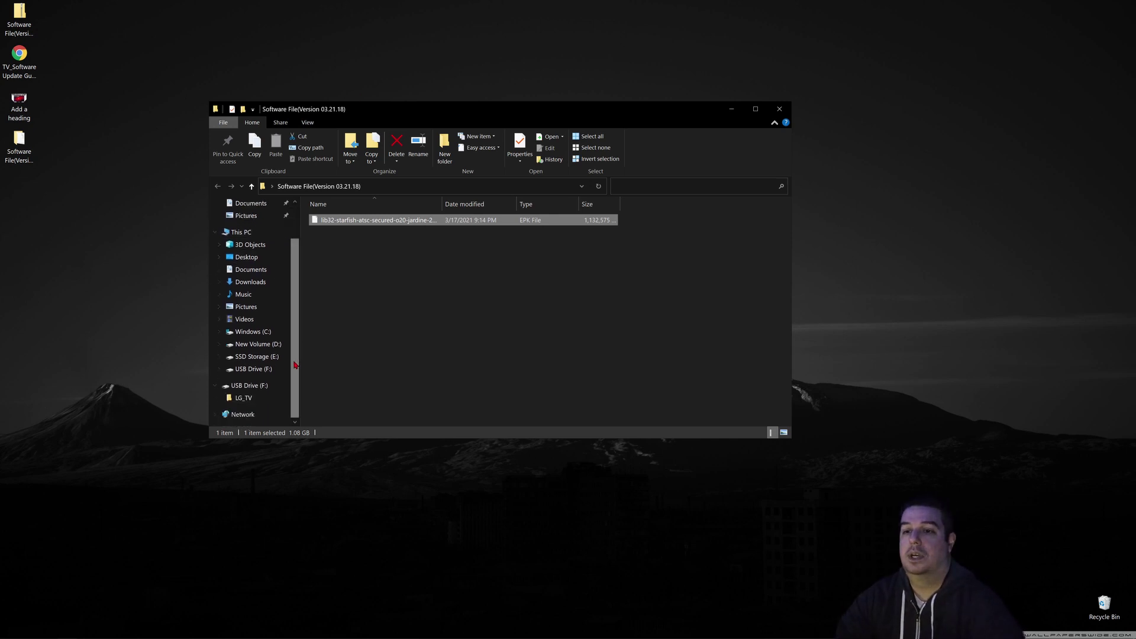
{"action": "scroll", "coordinate": [242, 367], "scroll_direction": "down", "scroll_amount": 2}
{"action": "left_click", "coordinate": [249, 369]}
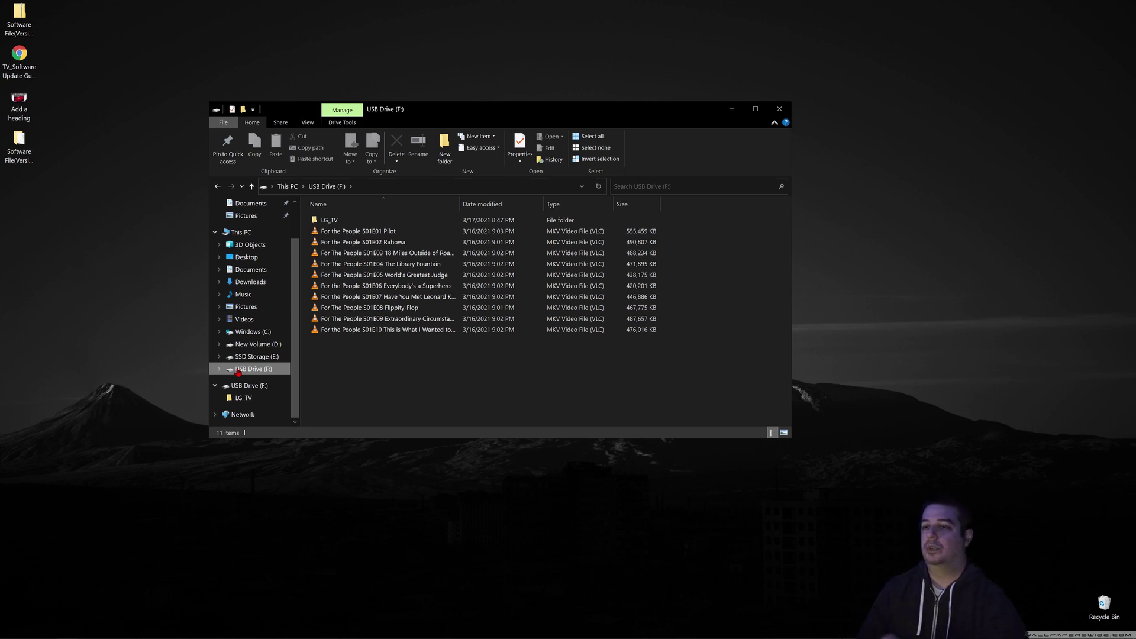
Review USB Drive (F:)'s FAT32 format settings without formatting, then expand the drive to show LG_TV
{"action": "right_click", "coordinate": [238, 372]}
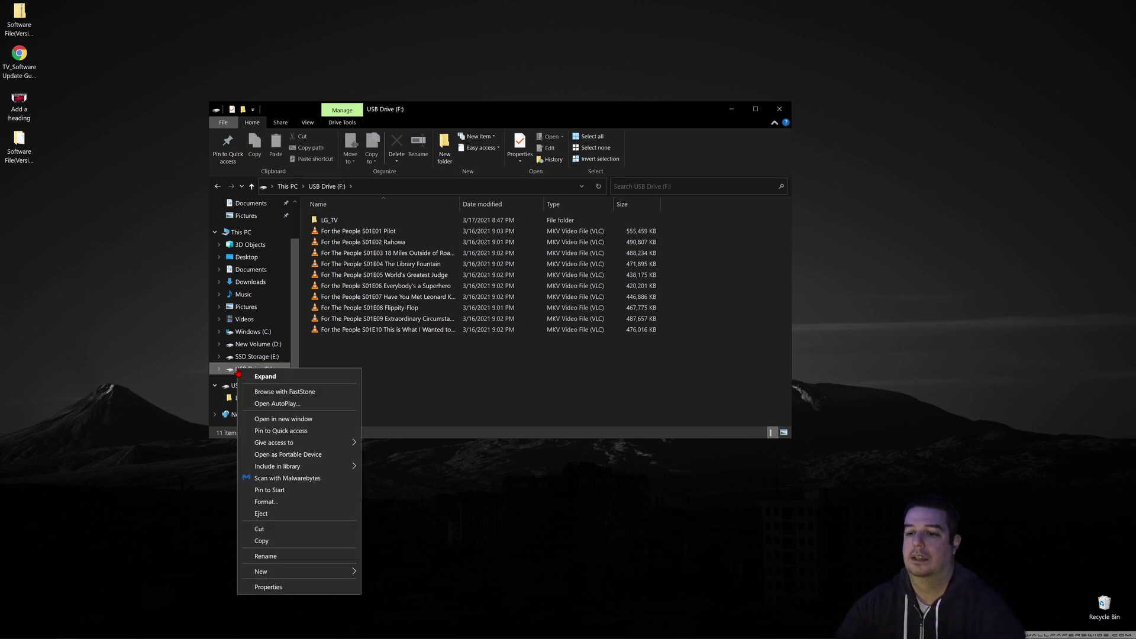
{"action": "left_click", "coordinate": [266, 502]}
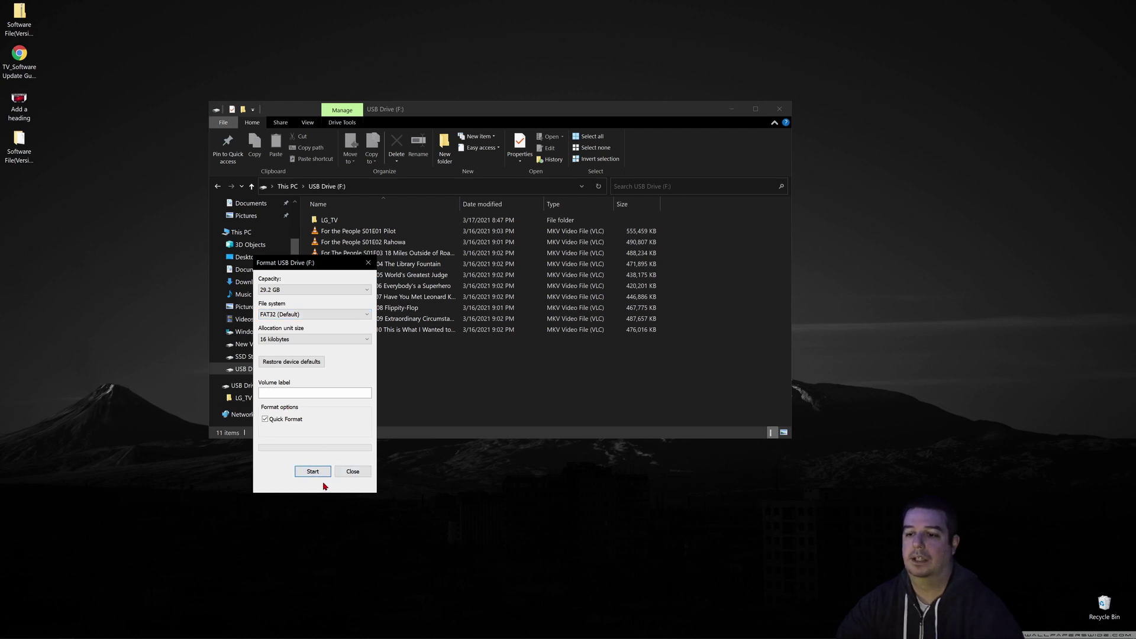
{"action": "left_click", "coordinate": [353, 472]}
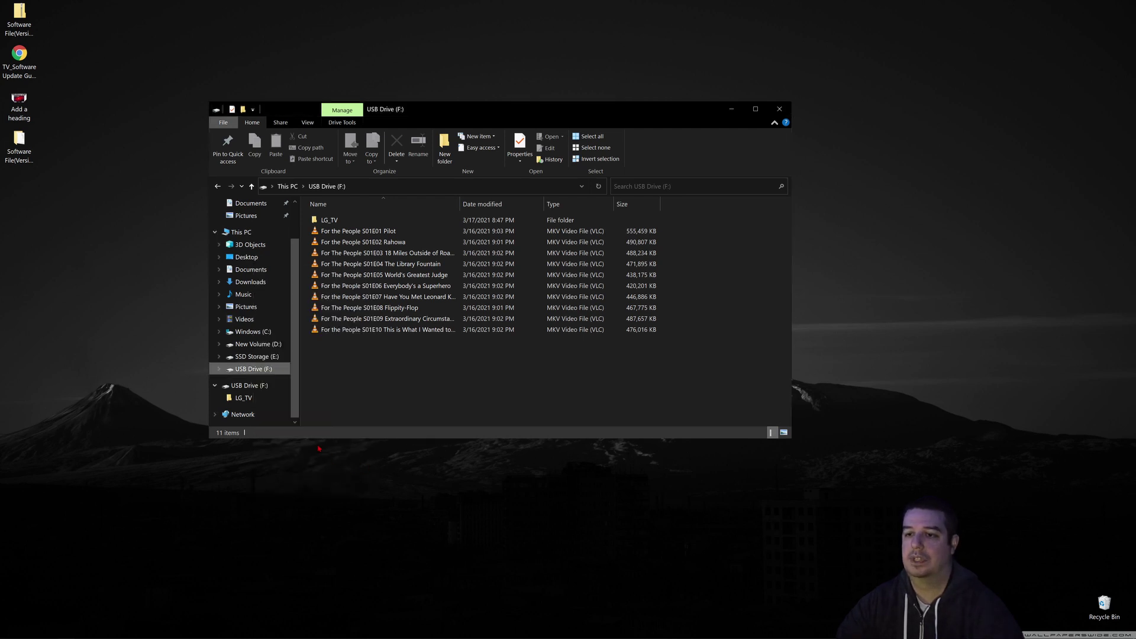
{"action": "double_click", "coordinate": [254, 369]}
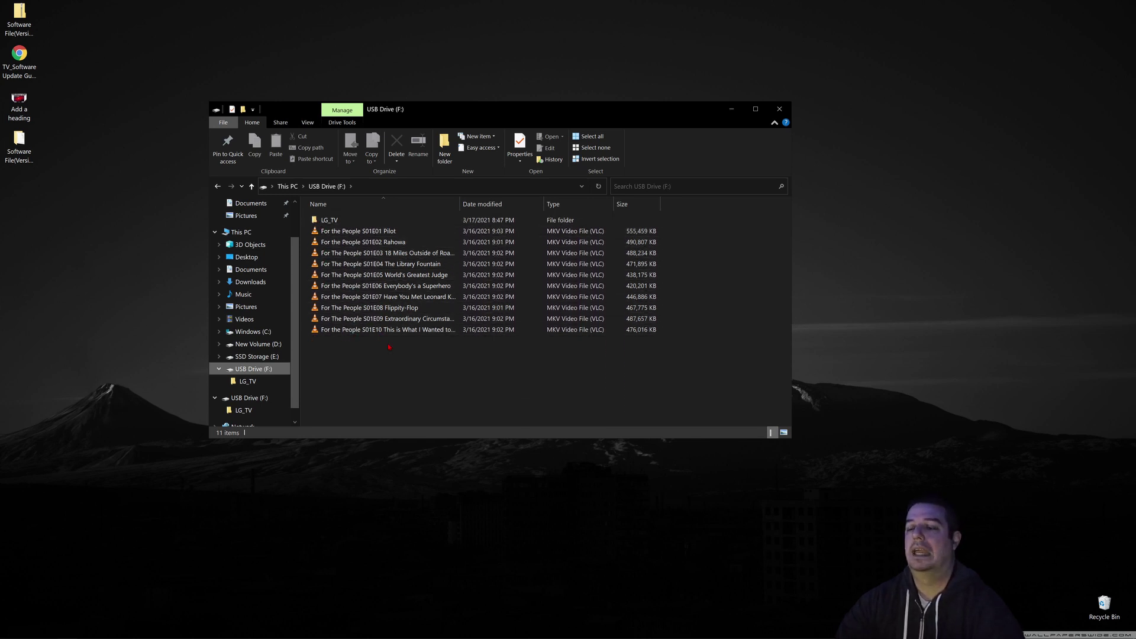
Open the Software File (Version 03.21.18) folder and drag the lib32-starfish EPK file into USB Drive (F:)\LG_TV
{"action": "right_click", "coordinate": [374, 361]}
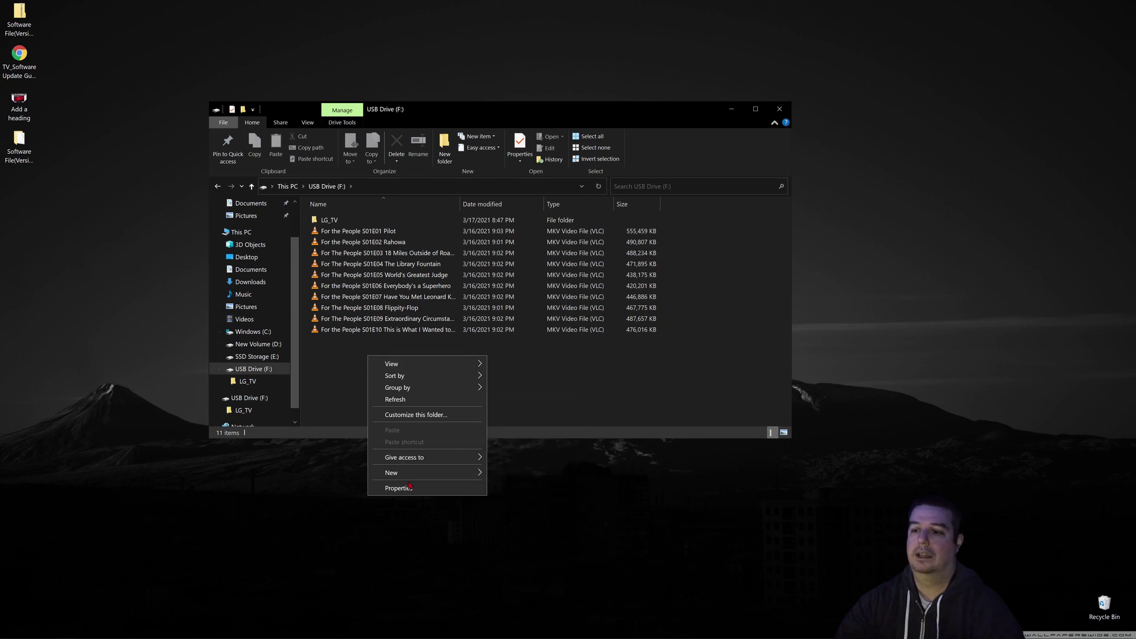
{"action": "left_click", "coordinate": [345, 360]}
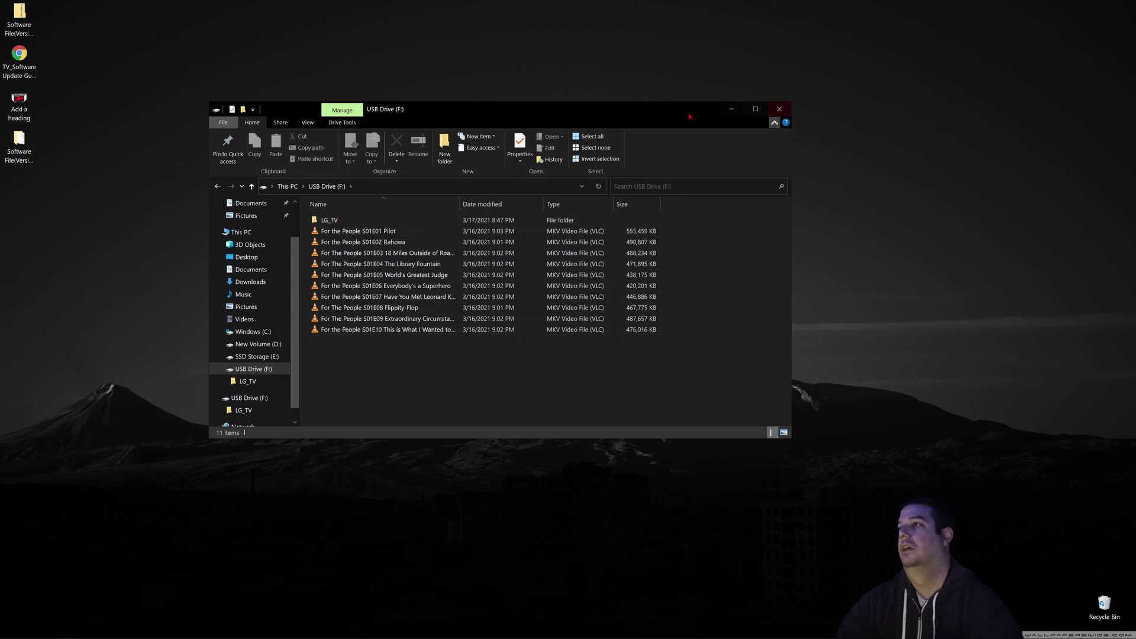
{"action": "left_click_drag", "start_coordinate": [670, 114], "coordinate": [817, 85]}
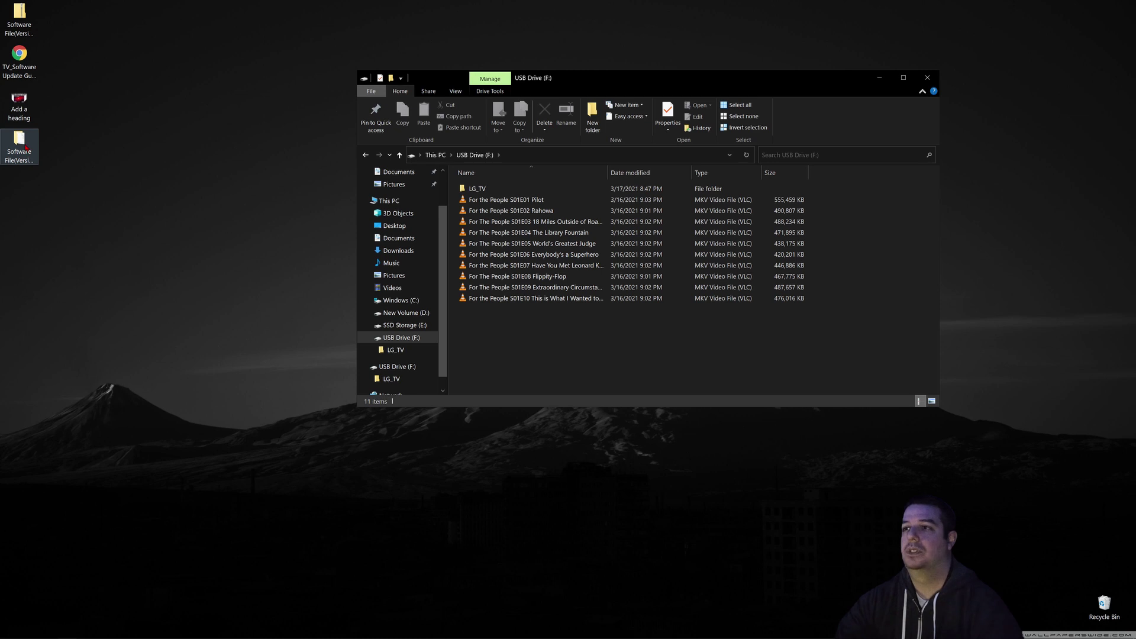
{"action": "double_click", "coordinate": [24, 146]}
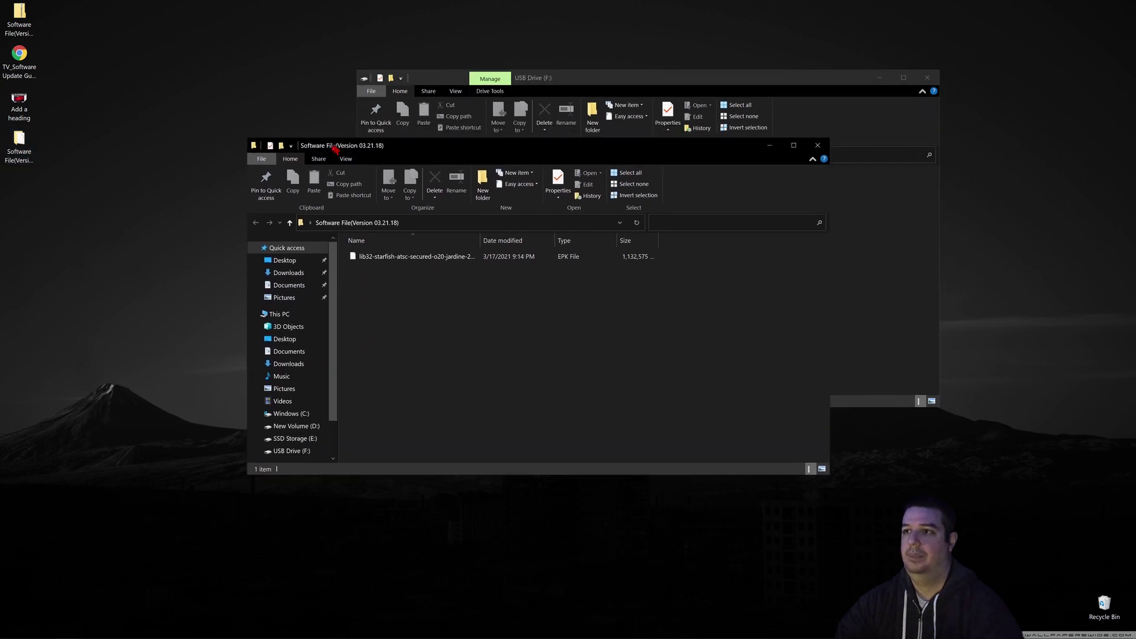
{"action": "left_click_drag", "start_coordinate": [335, 148], "coordinate": [155, 304]}
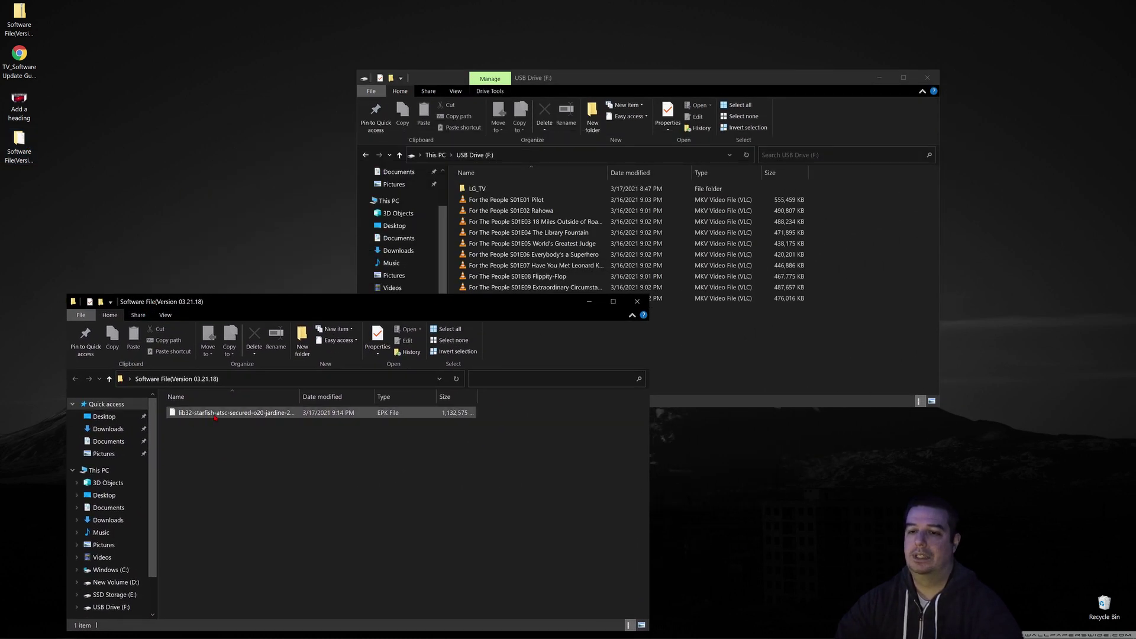
{"action": "left_click", "coordinate": [251, 416]}
{"action": "left_click_drag", "start_coordinate": [250, 416], "coordinate": [476, 191]}
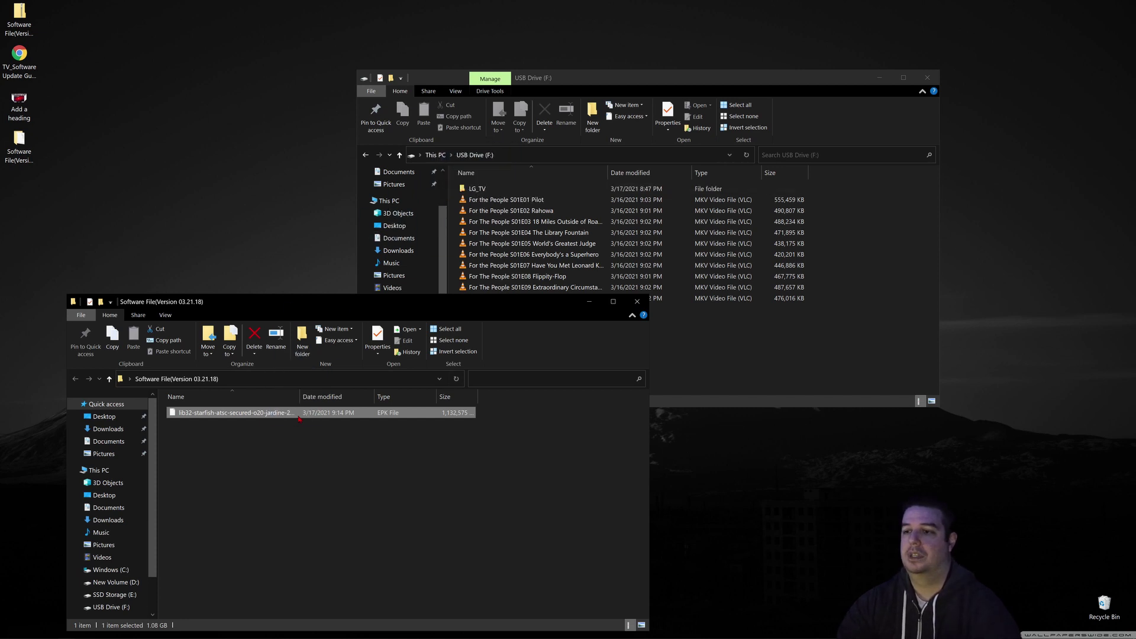
{"action": "left_click", "coordinate": [638, 302]}
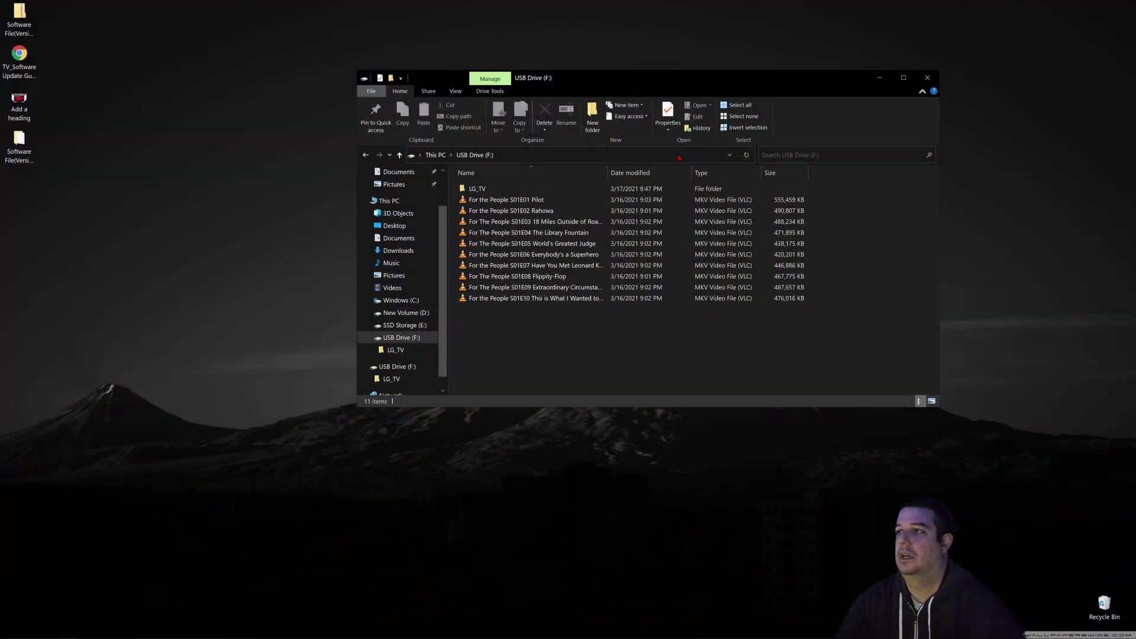
Close Explorer, highlight version 03.21.18 on the support page, then open TV_Software_Update_Guide_v3.pdf
{"action": "left_click_drag", "start_coordinate": [691, 82], "coordinate": [563, 99]}
{"action": "left_click", "coordinate": [795, 94]}
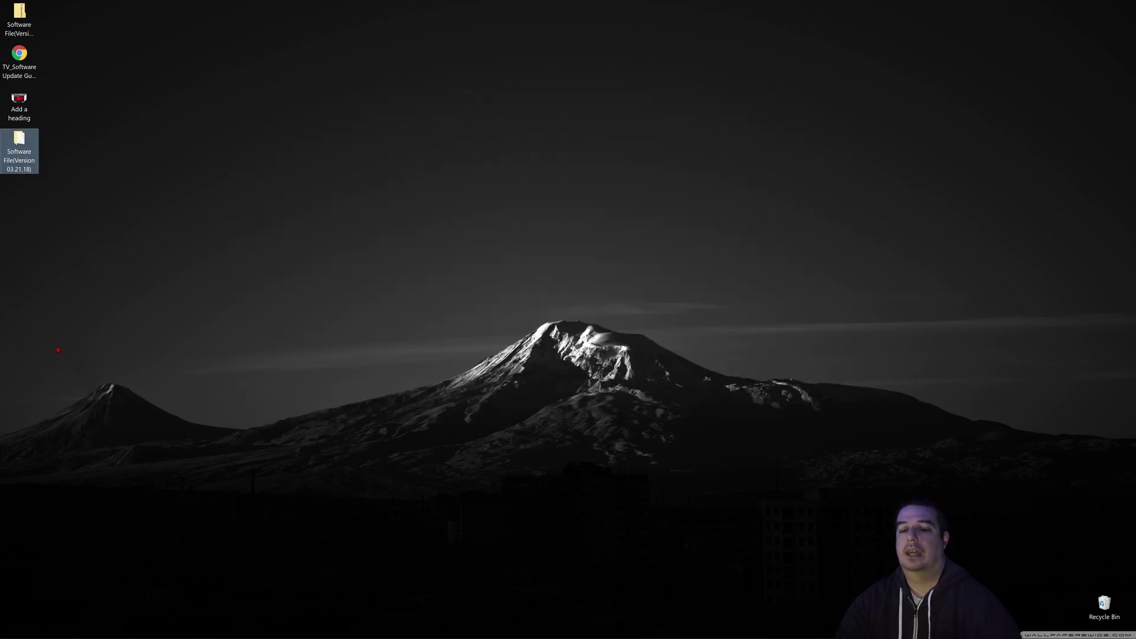
{"action": "left_click", "coordinate": [102, 631]}
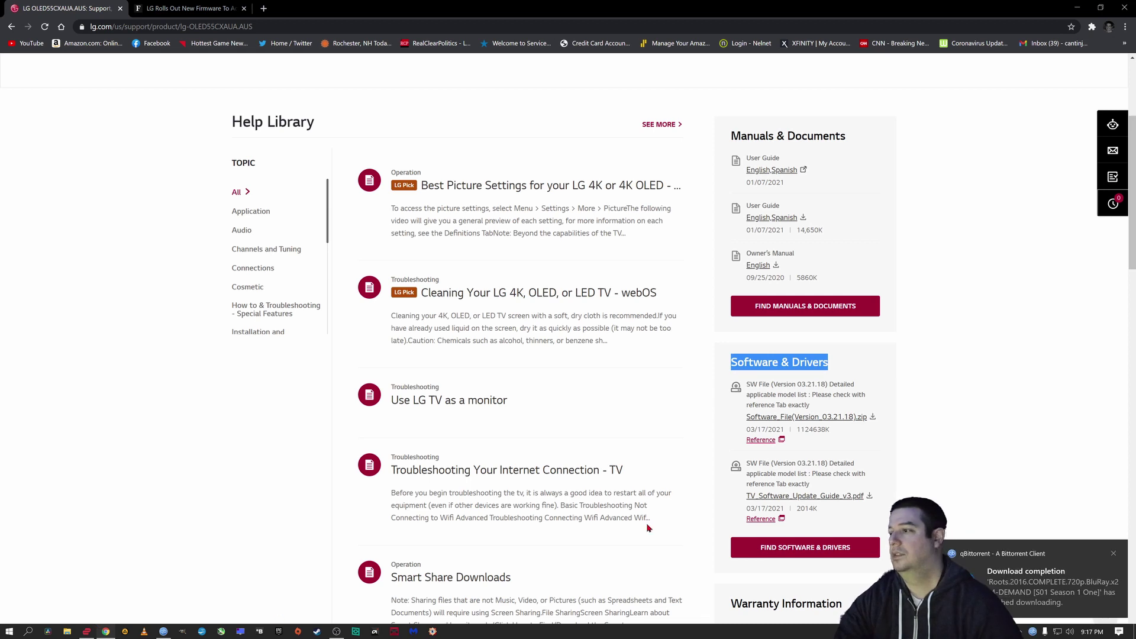
{"action": "left_click_drag", "start_coordinate": [801, 384], "coordinate": [833, 385]}
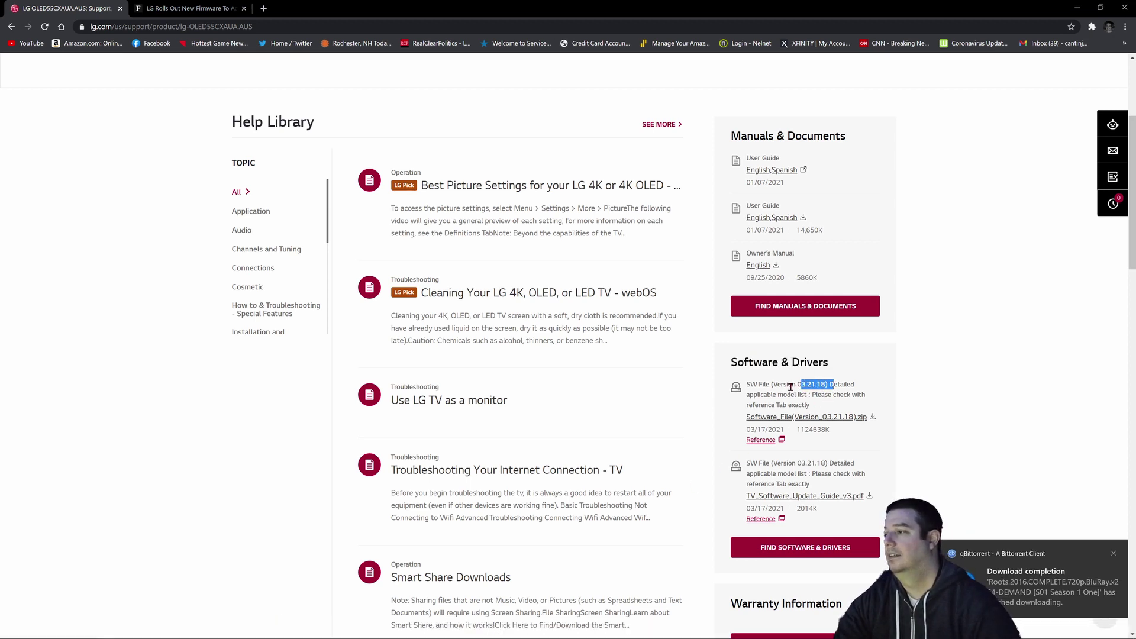
{"action": "left_click_drag", "start_coordinate": [799, 384], "coordinate": [840, 386]}
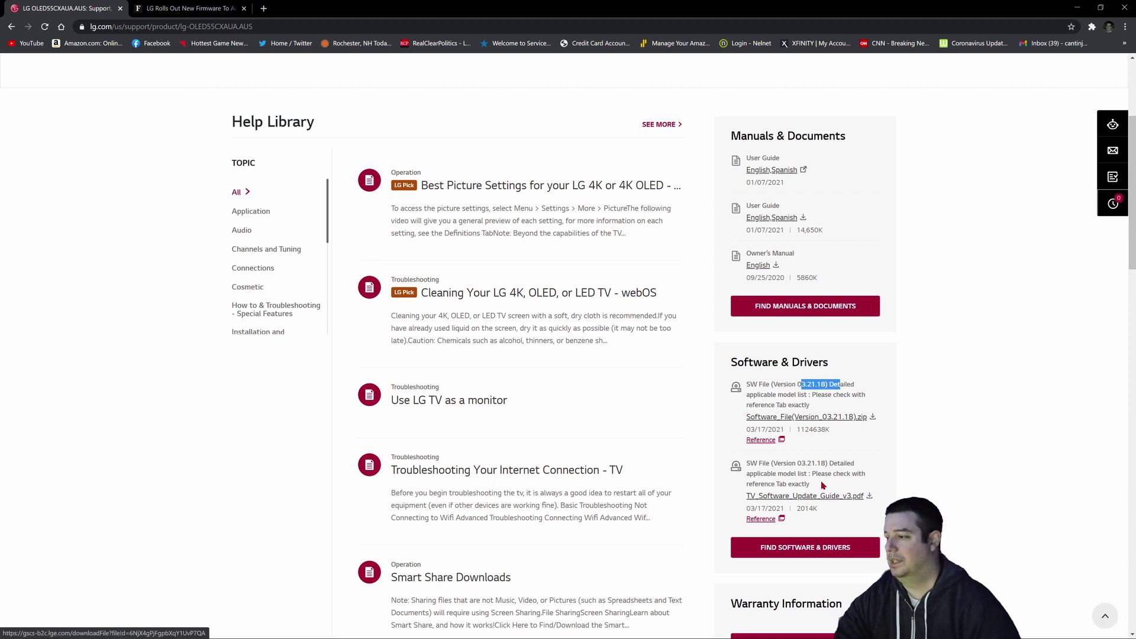
{"action": "left_click", "coordinate": [1077, 7]}
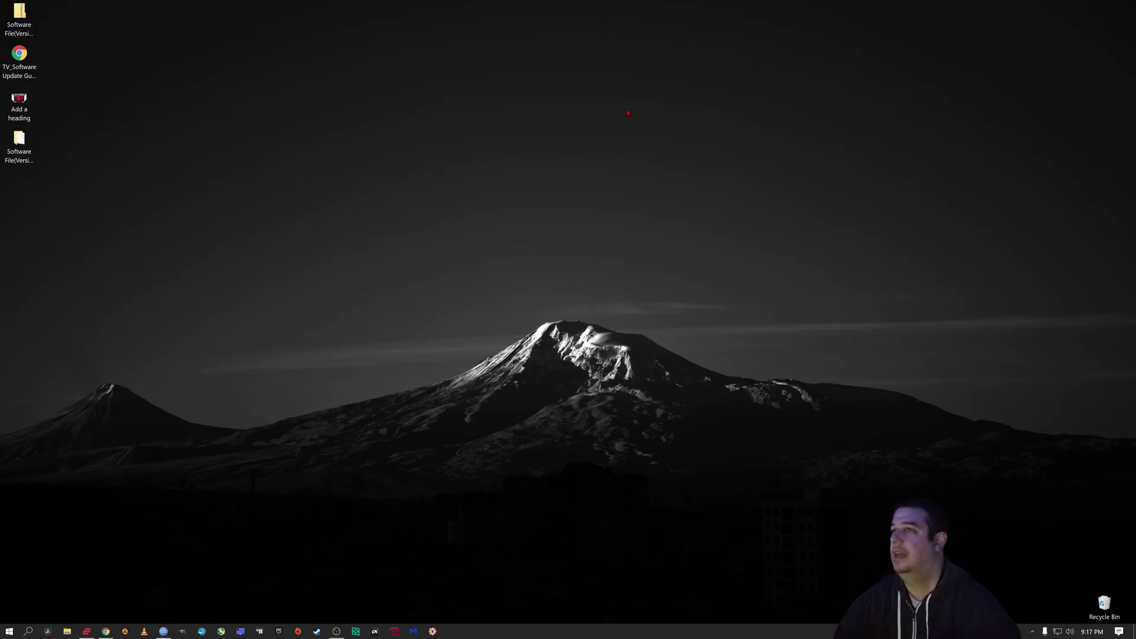
{"action": "double_click", "coordinate": [19, 56]}
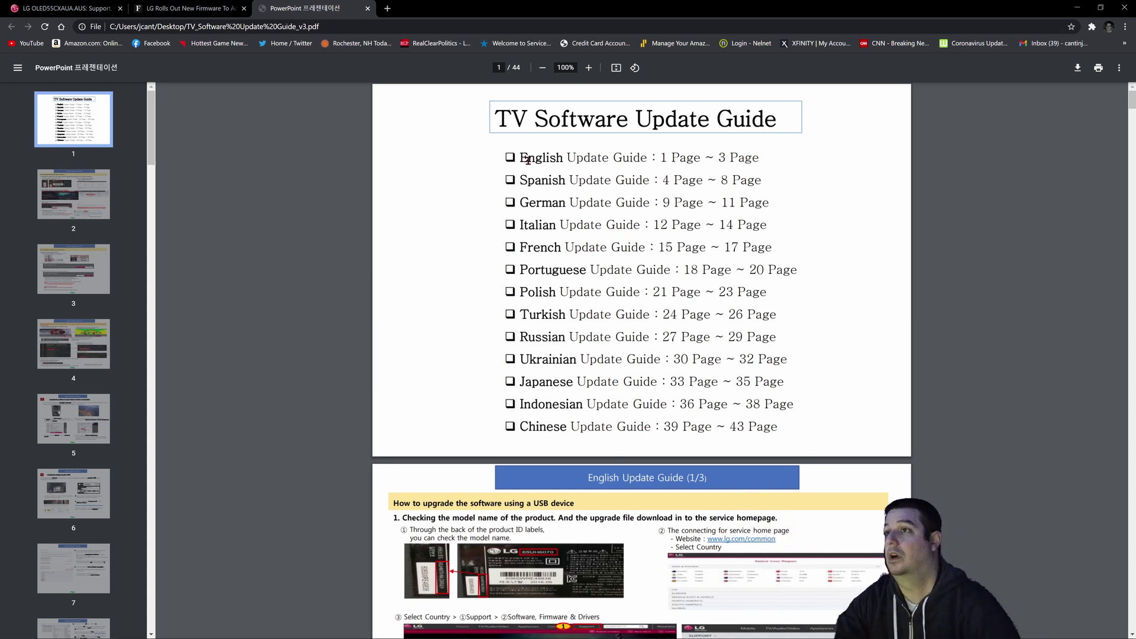
Scroll the PDF to page 2's English USB update guide, then close it to return to the support page
{"action": "left_click_drag", "start_coordinate": [534, 203], "coordinate": [565, 203]}
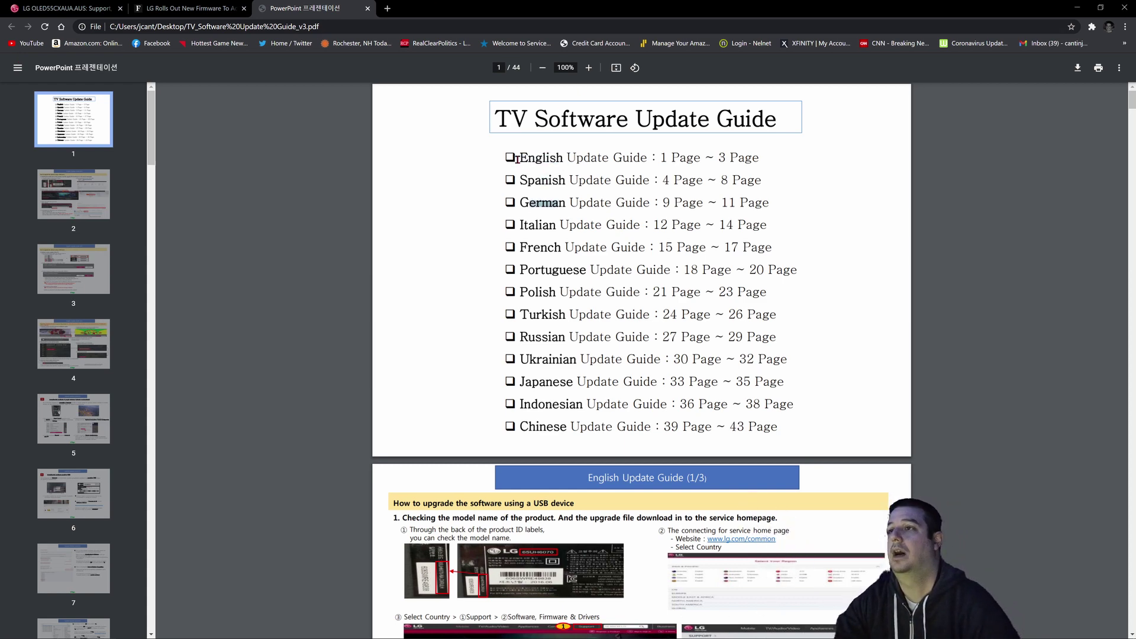
{"action": "left_click_drag", "start_coordinate": [516, 159], "coordinate": [586, 161]}
{"action": "scroll", "coordinate": [592, 230], "scroll_direction": "down", "scroll_amount": 5}
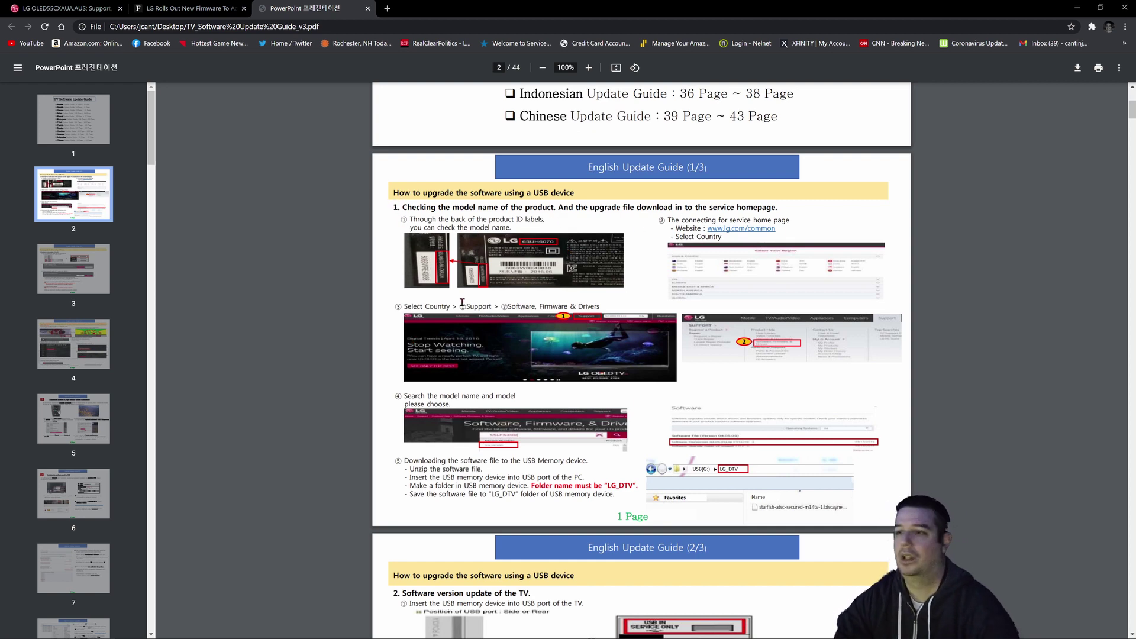
{"action": "scroll", "coordinate": [389, 454], "scroll_direction": "down", "scroll_amount": 3}
{"action": "scroll", "coordinate": [601, 447], "scroll_direction": "up", "scroll_amount": 3}
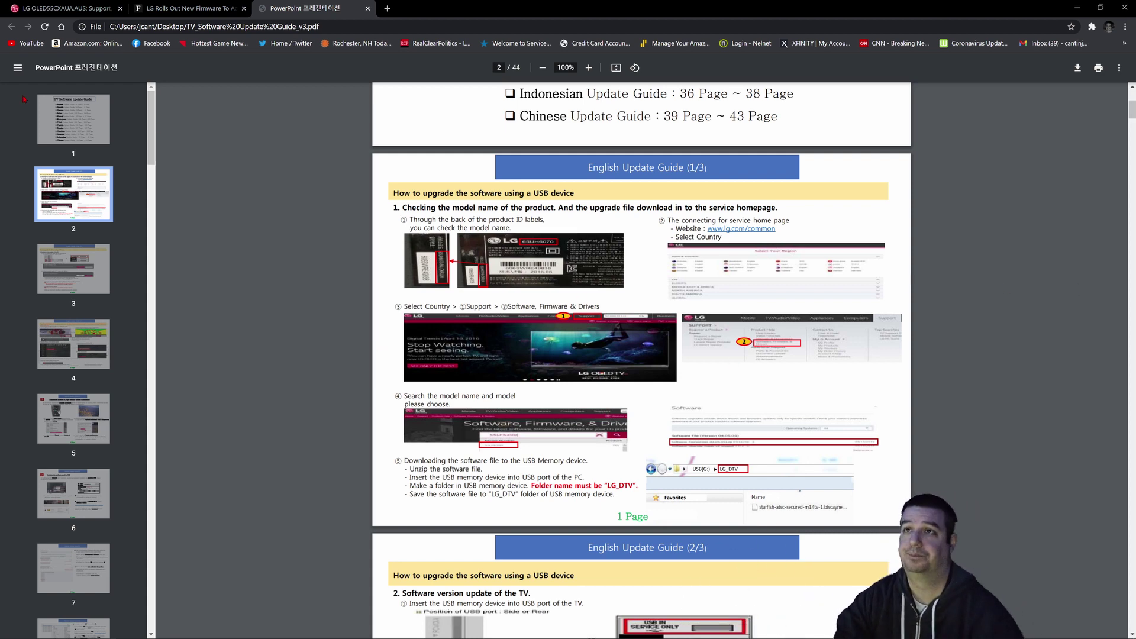
{"action": "left_click", "coordinate": [366, 8]}
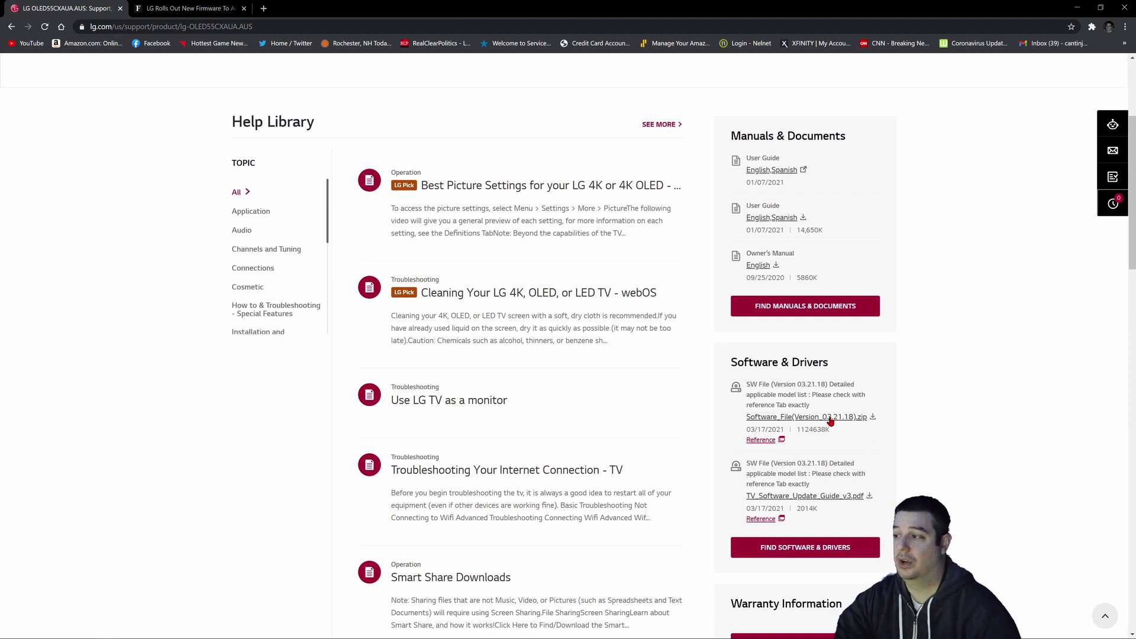
Open the 03.21.18 Reference notes and highlight the Improvement heading and 'VRR Raised near black' item
{"action": "left_click", "coordinate": [761, 441]}
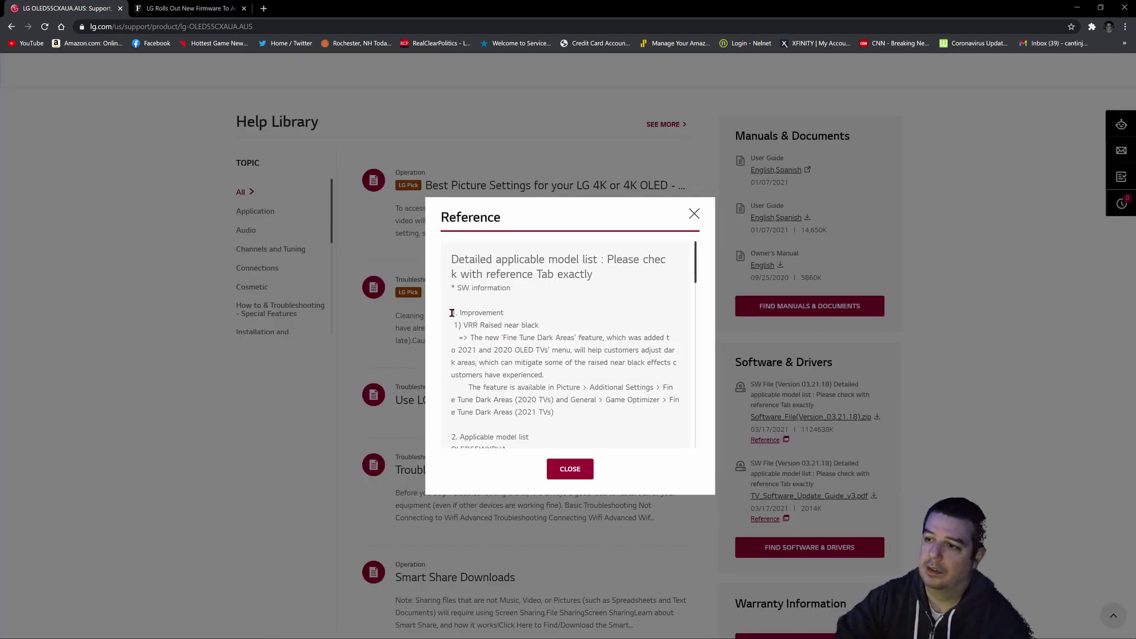
{"action": "left_click_drag", "start_coordinate": [450, 313], "coordinate": [514, 319]}
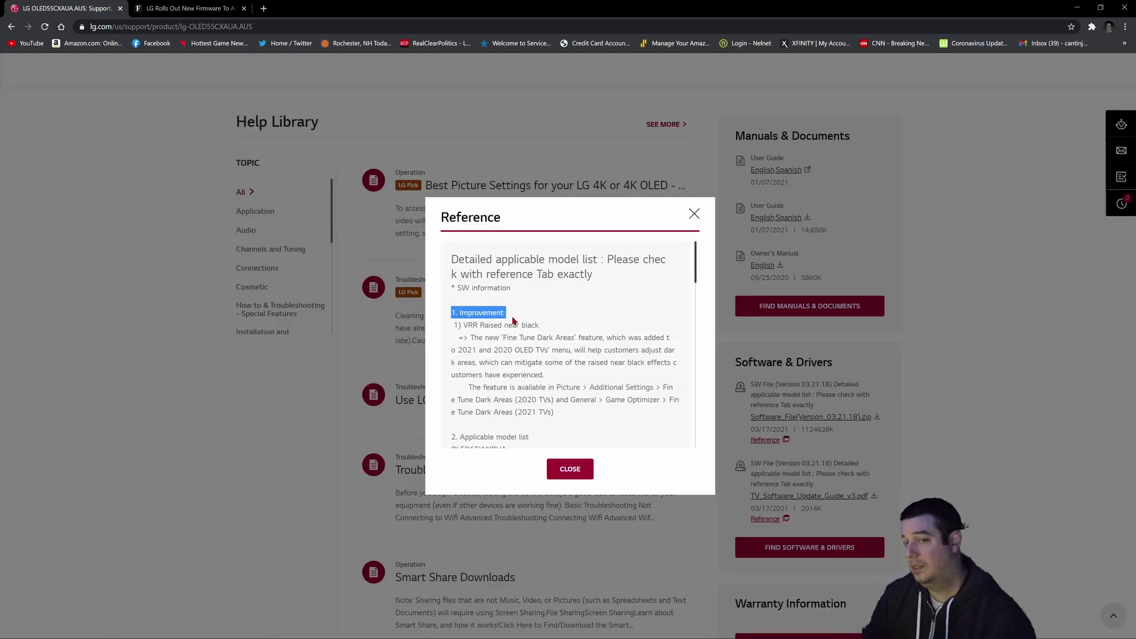
{"action": "left_click", "coordinate": [561, 316]}
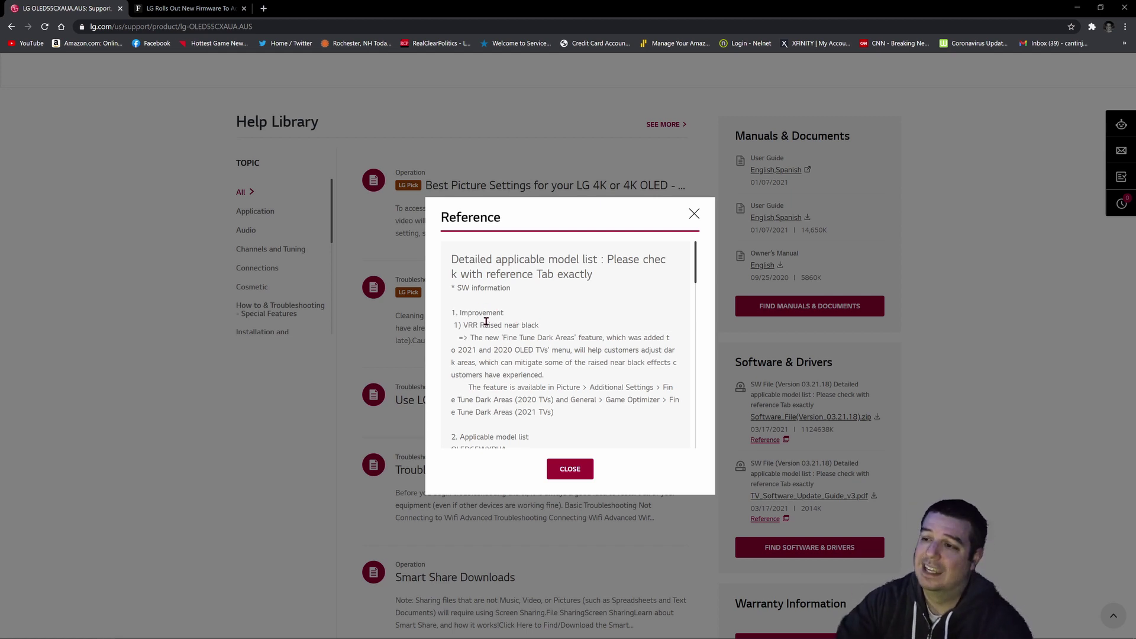
{"action": "left_click_drag", "start_coordinate": [462, 325], "coordinate": [541, 325]}
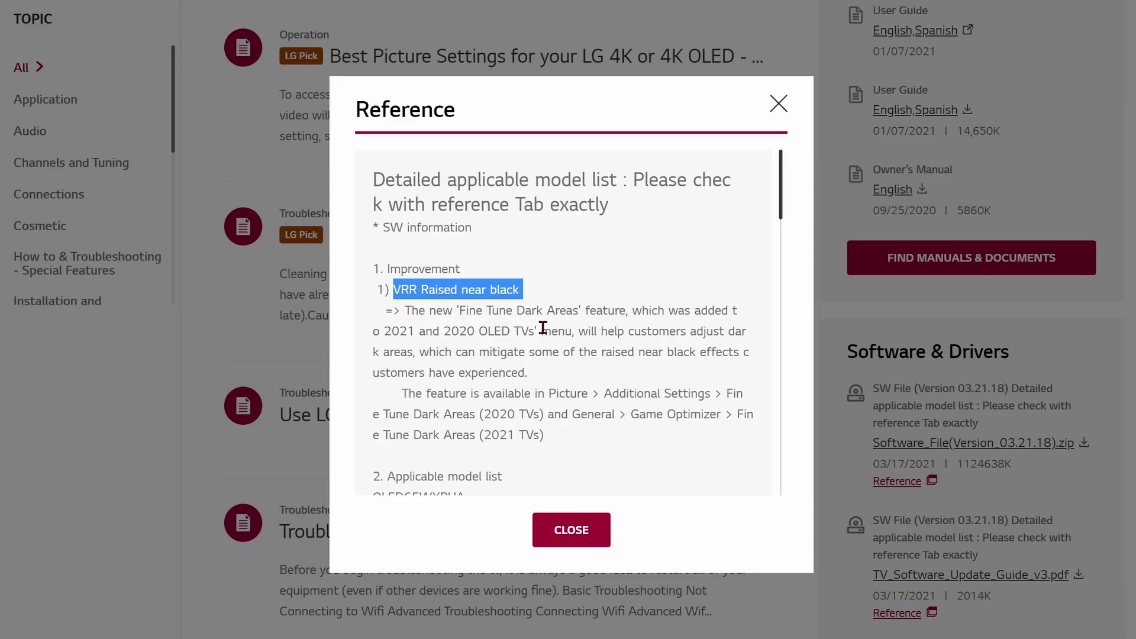
Highlight the Fine Tune Dark Areas note, its 2020/2021 OLED models, and its Picture > Additional Settings location
{"action": "left_click_drag", "start_coordinate": [406, 312], "coordinate": [627, 317]}
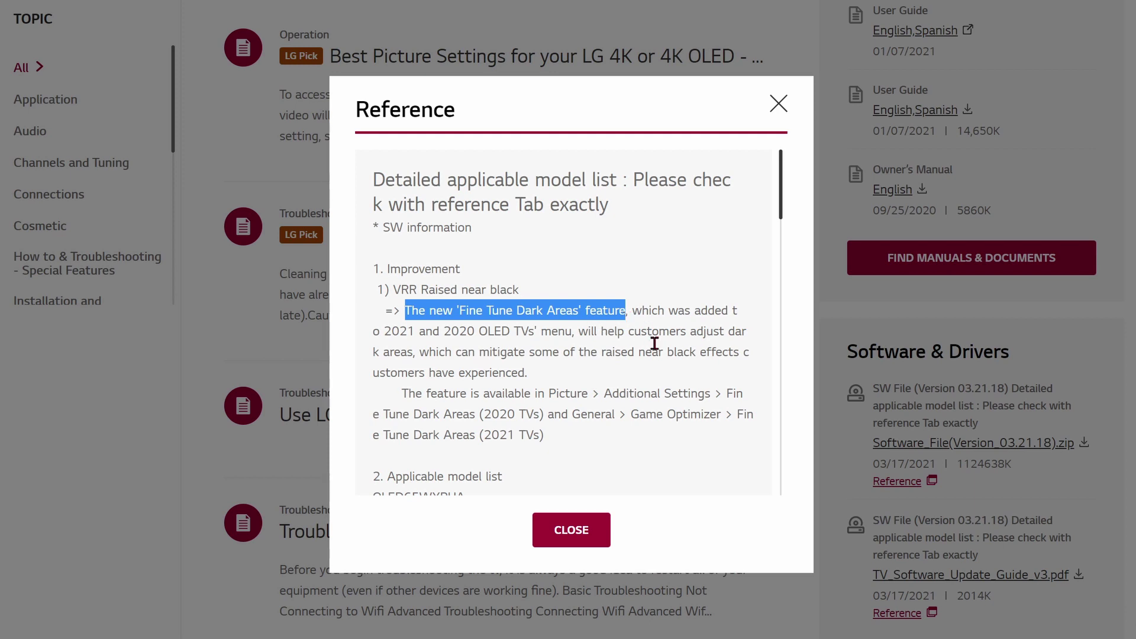
{"action": "left_click_drag", "start_coordinate": [634, 311], "coordinate": [569, 349]}
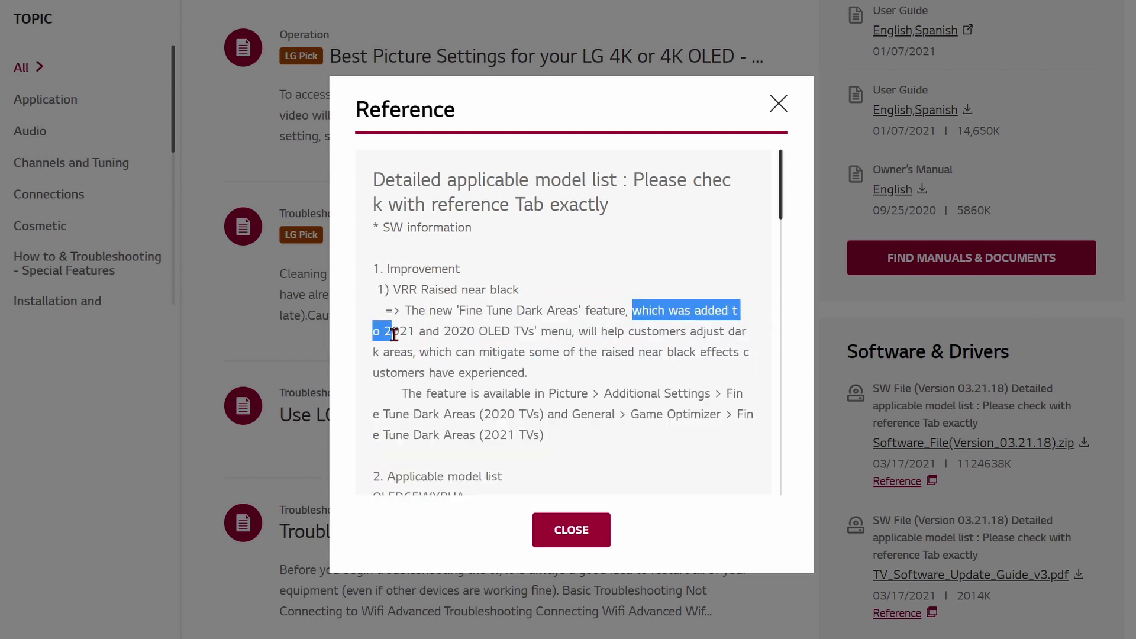
{"action": "left_click_drag", "start_coordinate": [394, 334], "coordinate": [661, 376]}
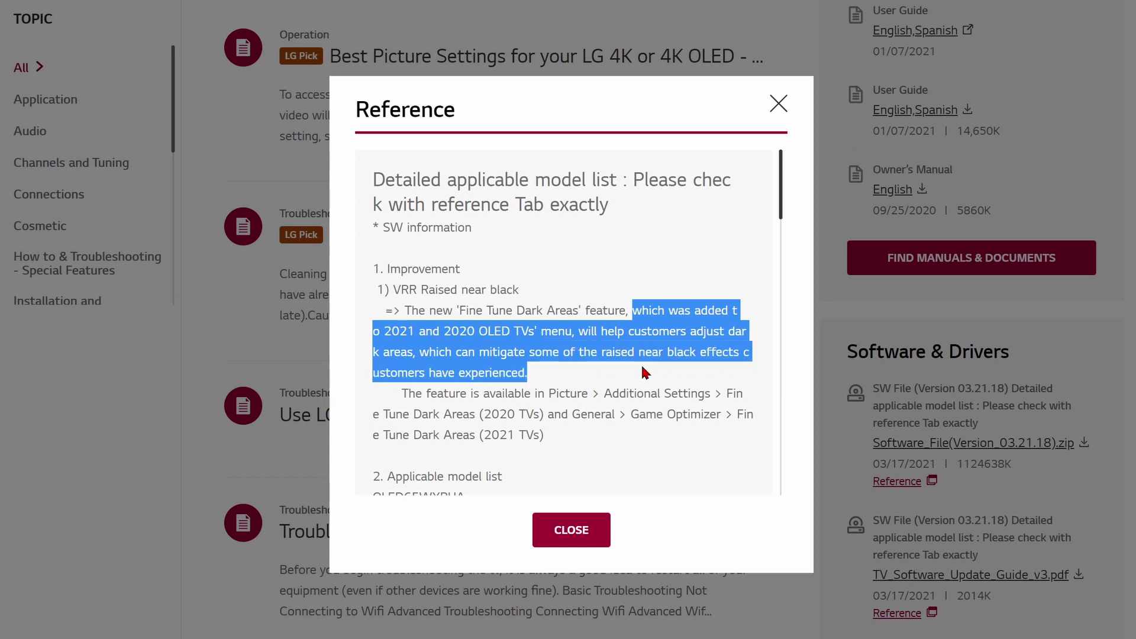
{"action": "left_click_drag", "start_coordinate": [408, 397], "coordinate": [663, 418]}
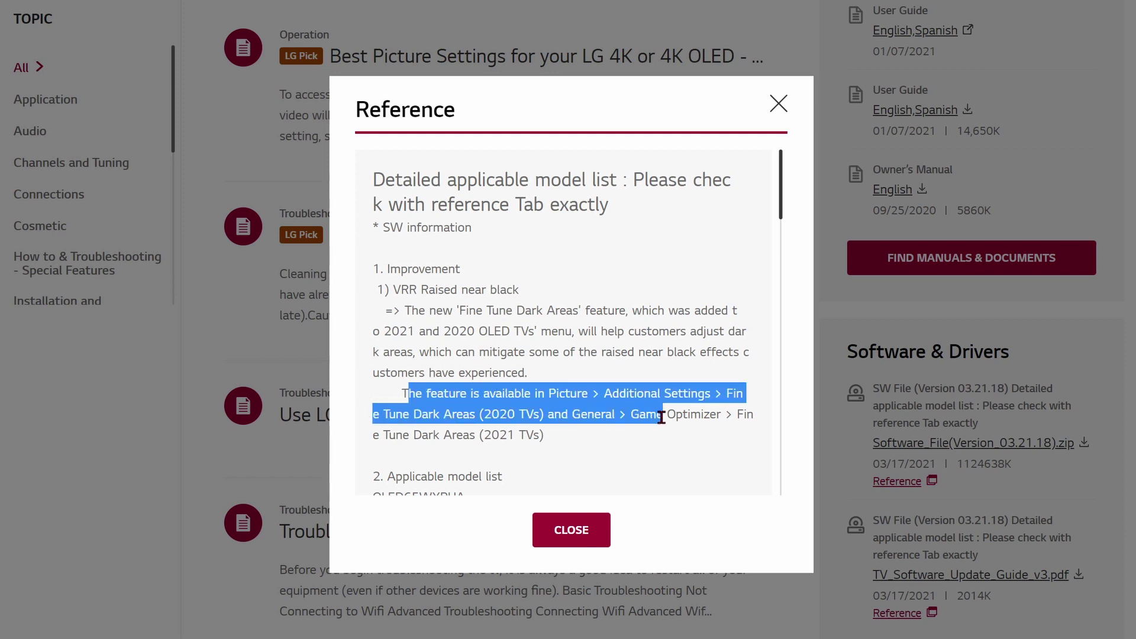
{"action": "left_click", "coordinate": [654, 469]}
Highlight the list of applicable OLED models in the Reference notes
{"action": "scroll", "coordinate": [553, 421], "scroll_direction": "down", "scroll_amount": 4}
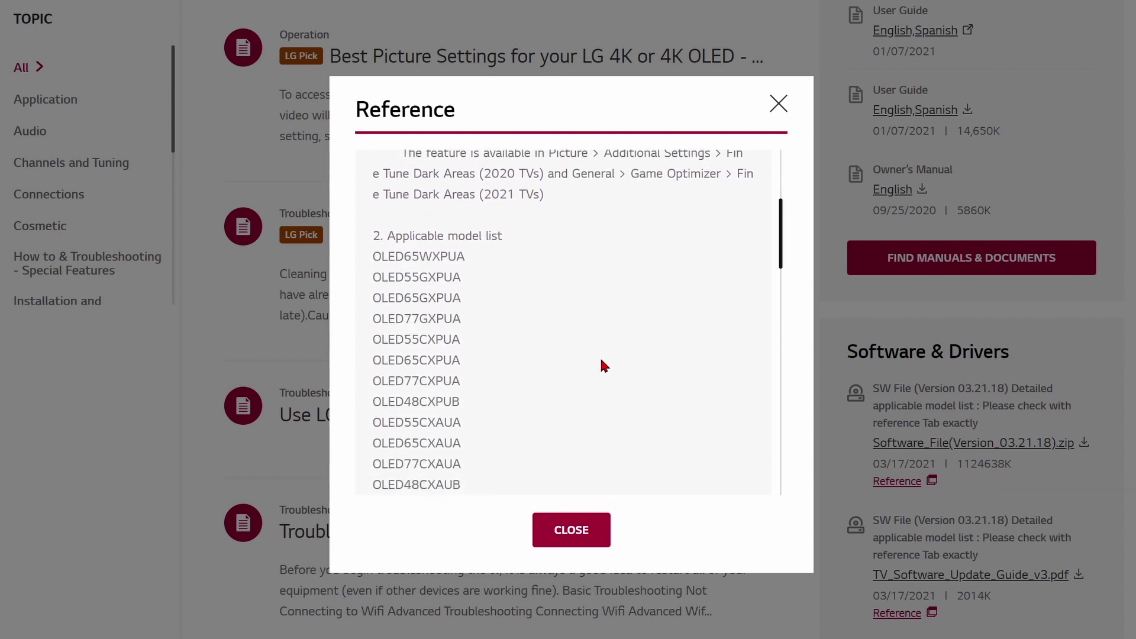
{"action": "scroll", "coordinate": [604, 364], "scroll_direction": "down", "scroll_amount": 1}
{"action": "scroll", "coordinate": [562, 343], "scroll_direction": "up", "scroll_amount": 2}
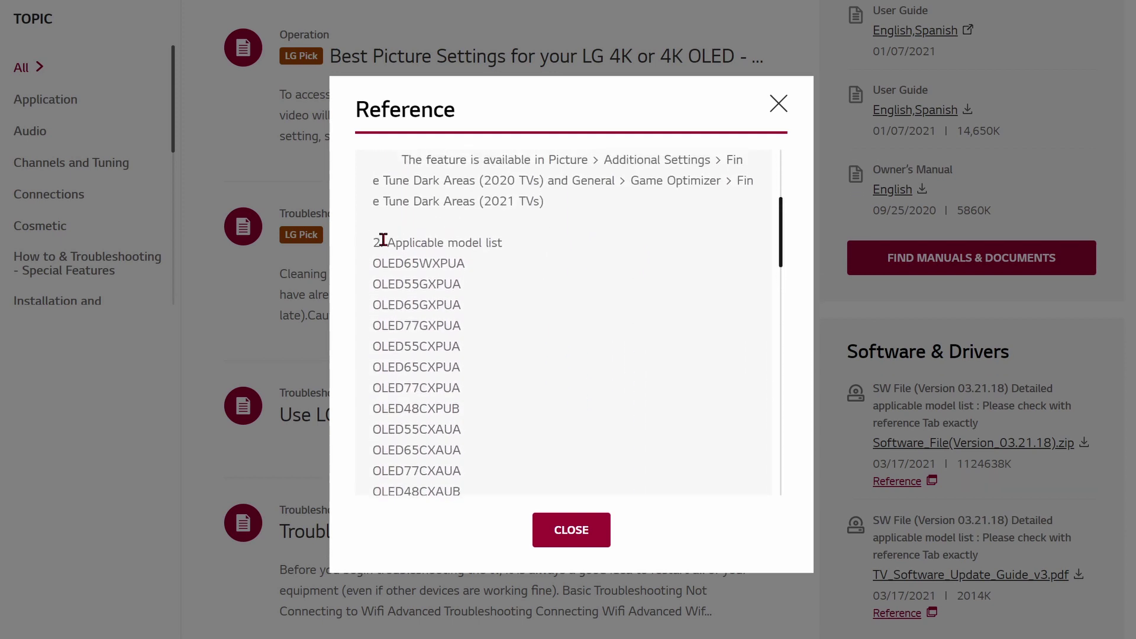
{"action": "left_click_drag", "start_coordinate": [383, 239], "coordinate": [515, 472]}
Highlight the Release History entries, then return to the top of the notes
{"action": "scroll", "coordinate": [547, 452], "scroll_direction": "down", "scroll_amount": 2}
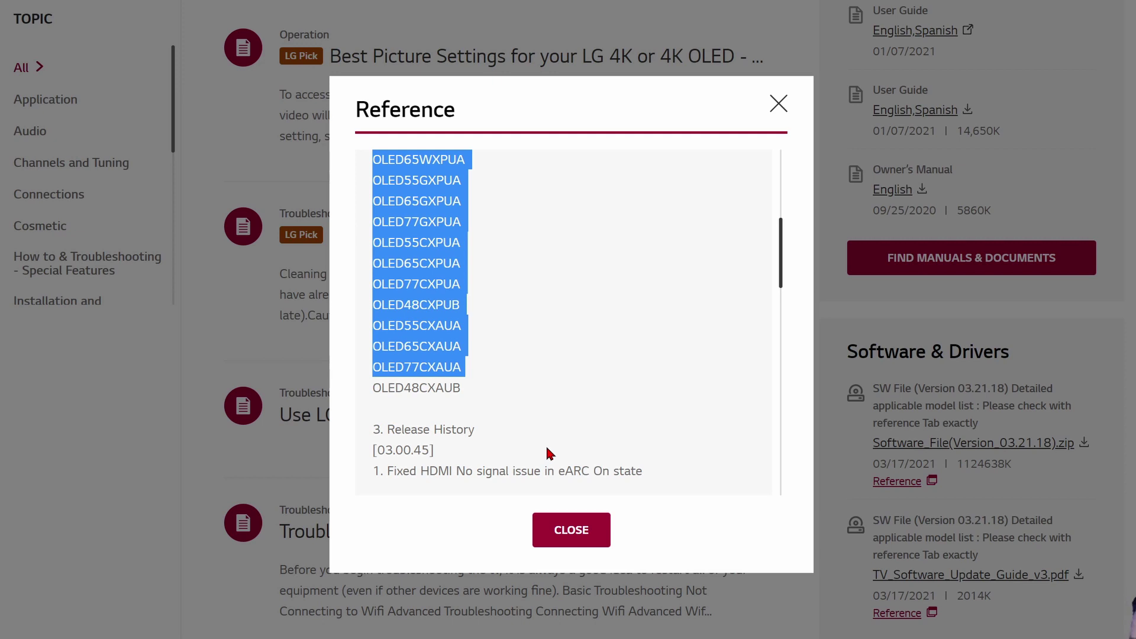
{"action": "scroll", "coordinate": [559, 421], "scroll_direction": "down", "scroll_amount": 1}
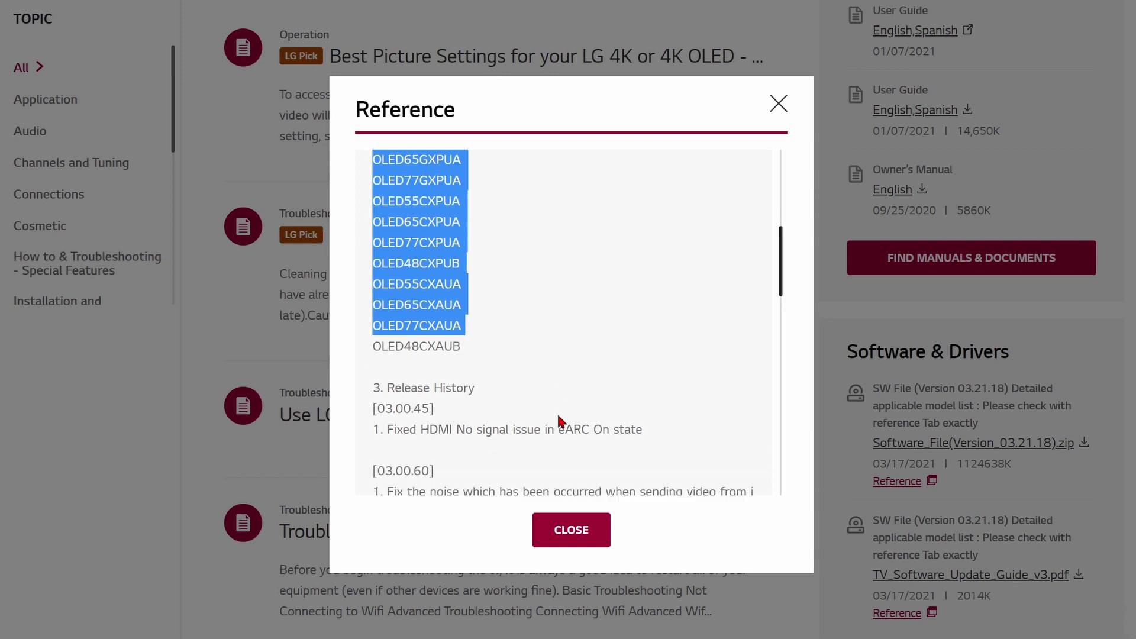
{"action": "scroll", "coordinate": [559, 422], "scroll_direction": "down", "scroll_amount": 3}
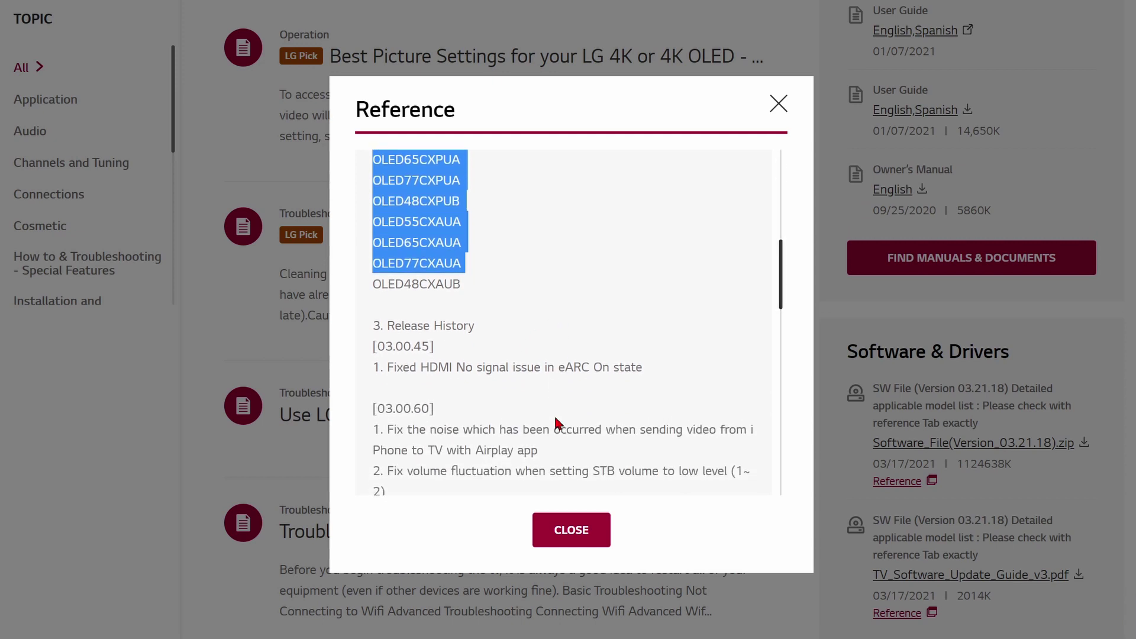
{"action": "scroll", "coordinate": [402, 272], "scroll_direction": "down", "scroll_amount": 3}
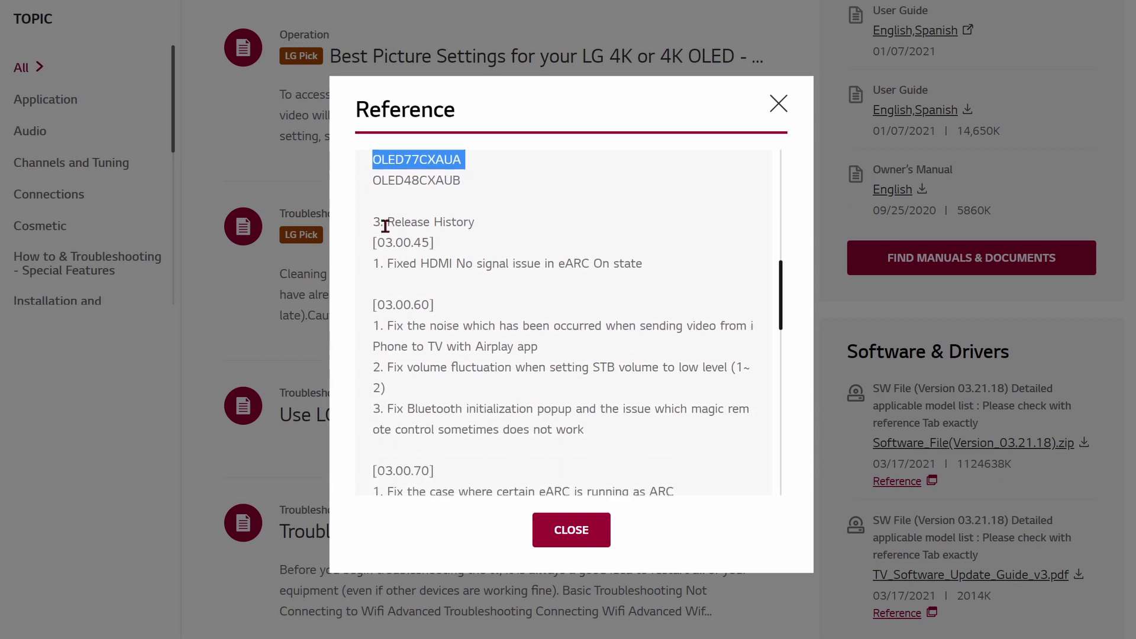
{"action": "left_click_drag", "start_coordinate": [375, 224], "coordinate": [609, 447]}
{"action": "scroll", "coordinate": [598, 441], "scroll_direction": "up", "scroll_amount": 7}
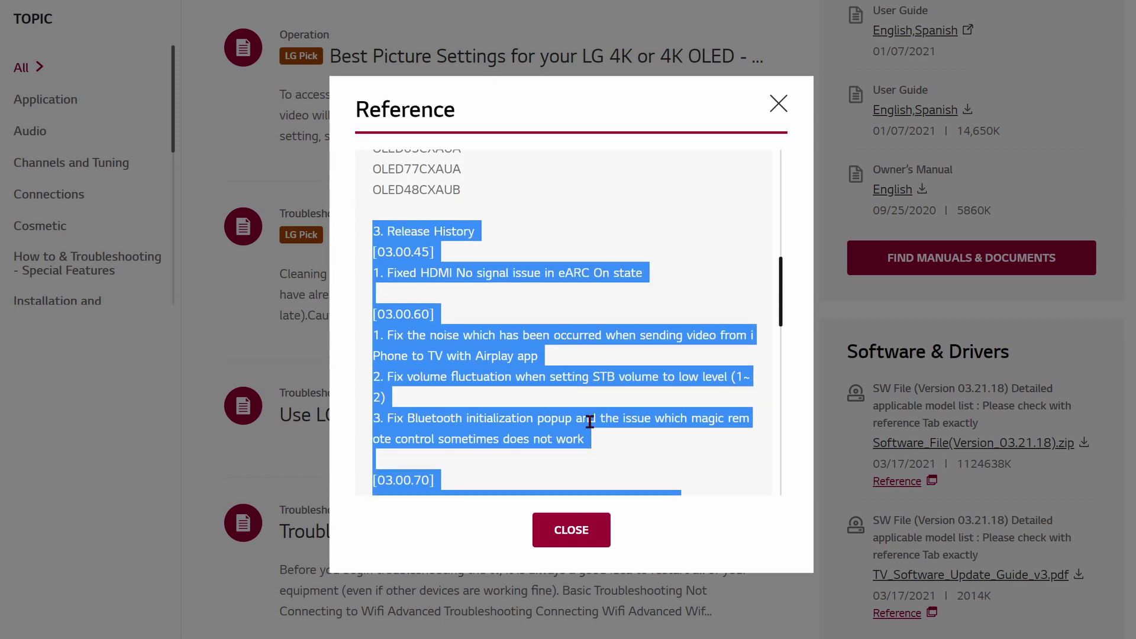
{"action": "scroll", "coordinate": [591, 435], "scroll_direction": "up", "scroll_amount": 5}
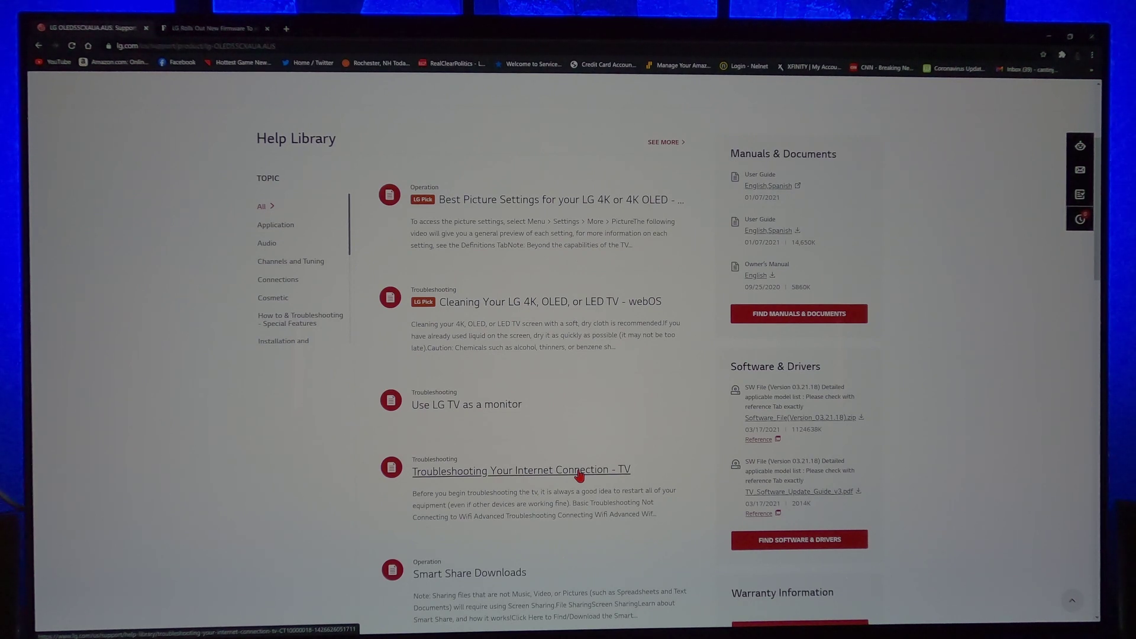
Under Picture > Additional Settings, take Fine Tune Dark Areas up to 30, down to -3, then back to 0
{"action": "key", "text": "super"}
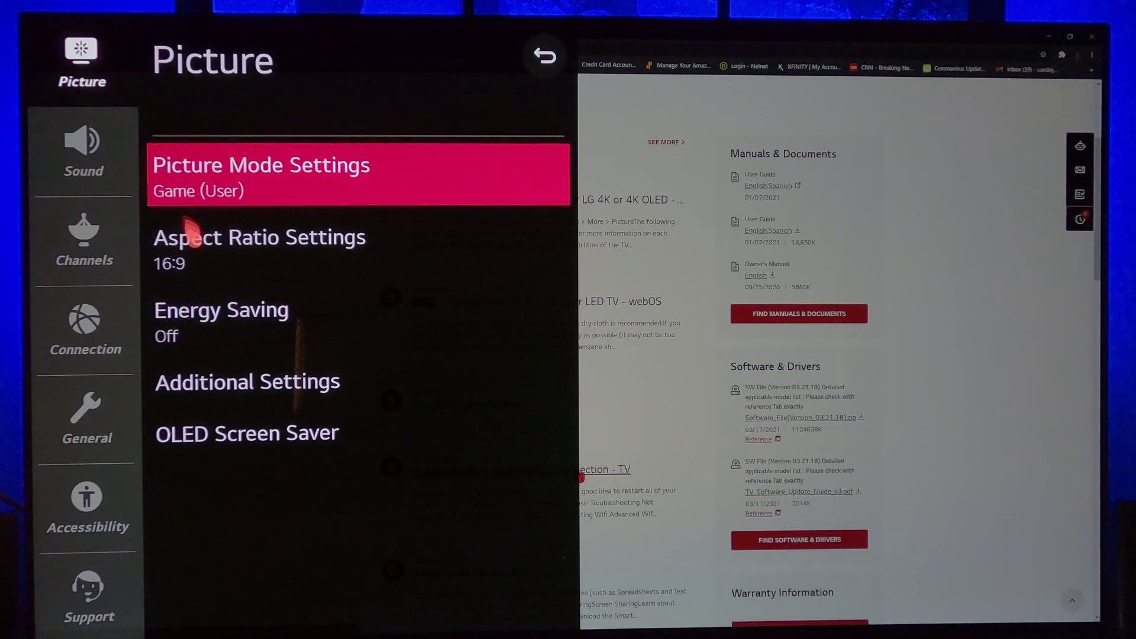
{"action": "left_click", "coordinate": [333, 383]}
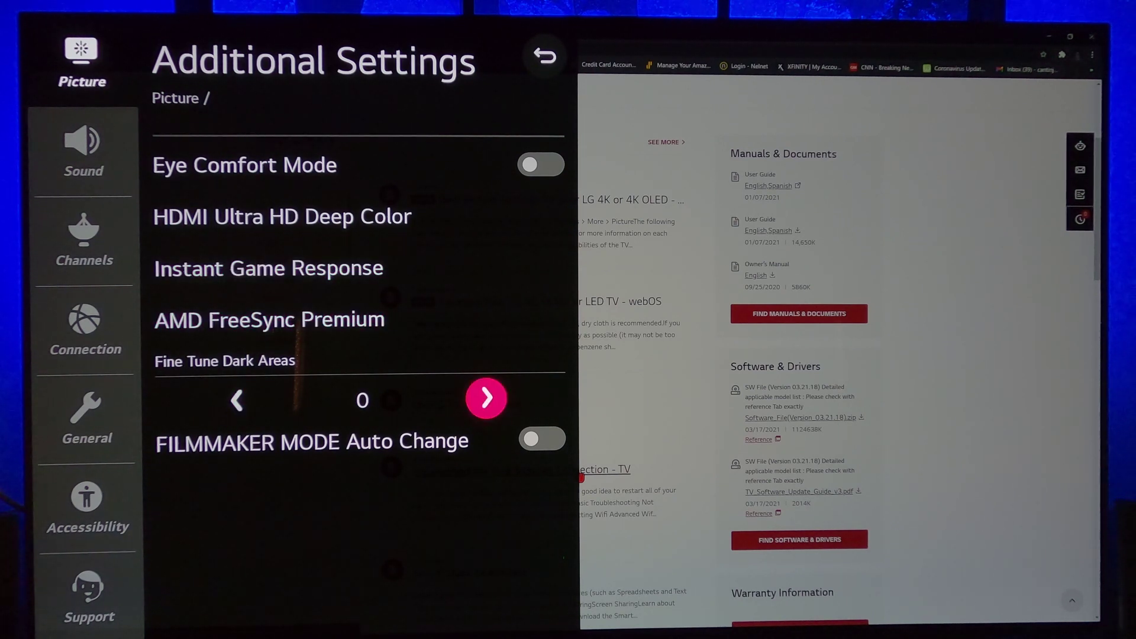
{"action": "left_click", "coordinate": [486, 398]}
{"action": "key", "text": "Return"}
{"action": "key", "text": "Return"}
{"action": "key", "text": "Return"}
{"action": "key", "text": "Return"}
{"action": "key", "text": "Return"}
{"action": "key", "text": "Return"}
{"action": "key", "text": "Return"}
{"action": "key", "text": "Return"}
{"action": "key", "text": "Return"}
{"action": "key", "text": "Return"}
{"action": "key", "text": "Return"}
{"action": "key", "text": "Right"}
{"action": "key", "text": "Right"}
{"action": "key", "text": "Right"}
{"action": "key", "text": "Right"}
{"action": "key", "text": "Right"}
{"action": "key", "text": "Right"}
{"action": "key", "text": "Right"}
{"action": "key", "text": "Right"}
{"action": "key", "text": "Right"}
{"action": "key", "text": "Right"}
{"action": "key", "text": "Right"}
{"action": "key", "text": "Right"}
{"action": "key", "text": "Right"}
{"action": "key", "text": "Right"}
{"action": "key", "text": "Right"}
{"action": "key", "text": "Right"}
{"action": "key", "text": "Right"}
{"action": "key", "text": "Right"}
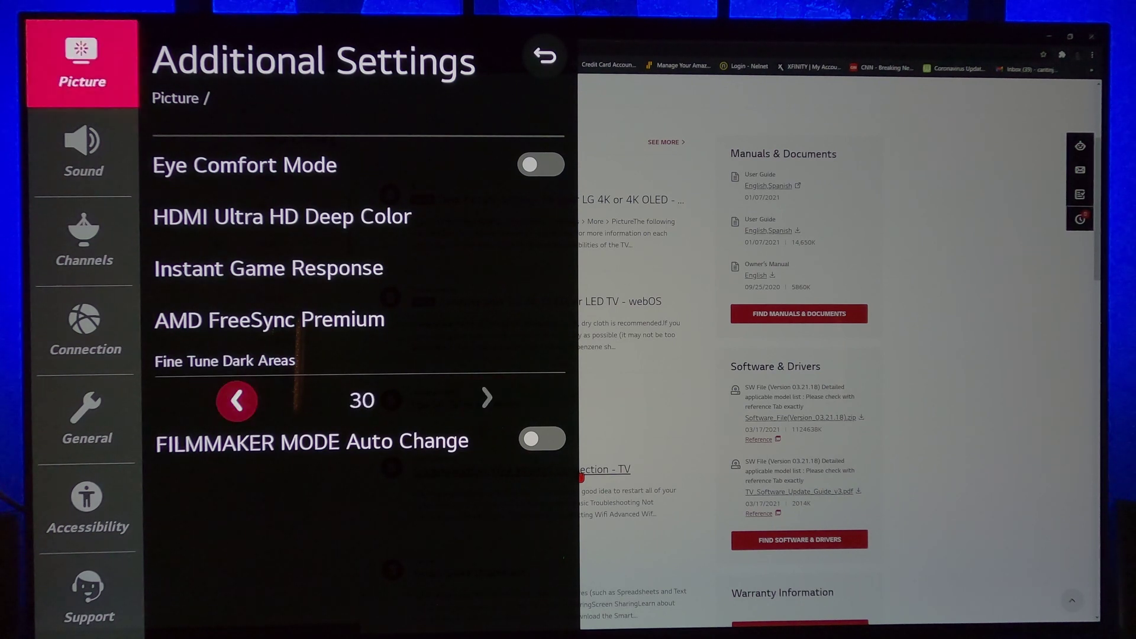
{"action": "key", "text": "Left"}
{"action": "key", "text": "Left"}
{"action": "key", "text": "Left"}
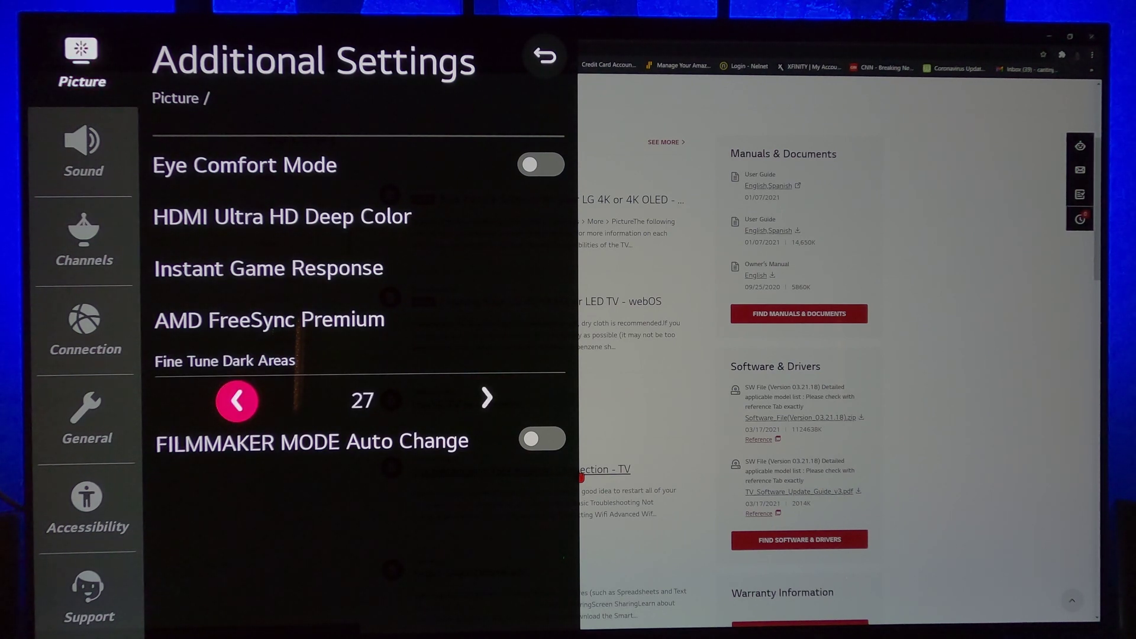
{"action": "key", "text": "Left"}
{"action": "key", "text": "Left"}
{"action": "key", "text": "Left"}
{"action": "key", "text": "Left"}
{"action": "key", "text": "Left"}
{"action": "key", "text": "Left"}
{"action": "key", "text": "Left"}
{"action": "key", "text": "Left"}
{"action": "key", "text": "Left"}
{"action": "key", "text": "Left"}
{"action": "key", "text": "Left"}
{"action": "key", "text": "Left"}
{"action": "key", "text": "Left"}
{"action": "key", "text": "Left"}
{"action": "key", "text": "Left"}
{"action": "key", "text": "Left"}
{"action": "key", "text": "Left"}
{"action": "key", "text": "Left"}
{"action": "key", "text": "Left"}
{"action": "key", "text": "Left"}
{"action": "key", "text": "Left"}
{"action": "key", "text": "Left"}
{"action": "key", "text": "Left"}
{"action": "key", "text": "Left"}
{"action": "key", "text": "Left"}
{"action": "key", "text": "Left"}
{"action": "key", "text": "Left"}
{"action": "key", "text": "Left"}
{"action": "key", "text": "Left"}
{"action": "key", "text": "Left"}
{"action": "key", "text": "Right"}
{"action": "key", "text": "Right"}
{"action": "key", "text": "Right"}
{"action": "key", "text": "Right"}
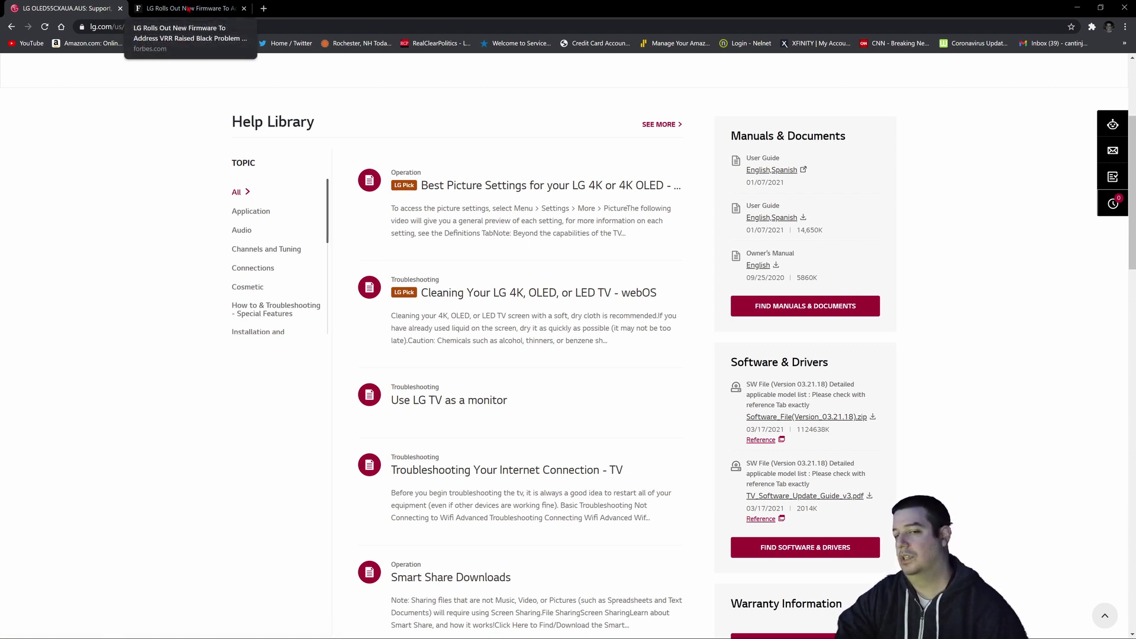
In the Forbes article tab, highlight the lines introducing the new Fine Tune Dark Areas feature
{"action": "left_click", "coordinate": [189, 9]}
{"action": "scroll", "coordinate": [227, 331], "scroll_direction": "down", "scroll_amount": 3}
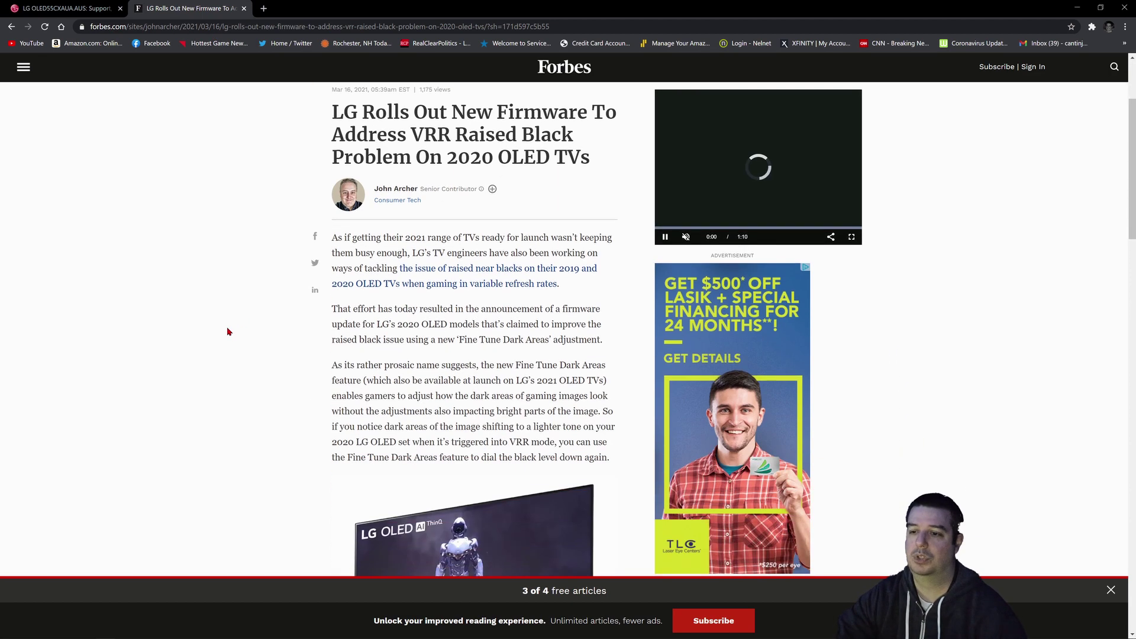
{"action": "scroll", "coordinate": [230, 329], "scroll_direction": "down", "scroll_amount": 2}
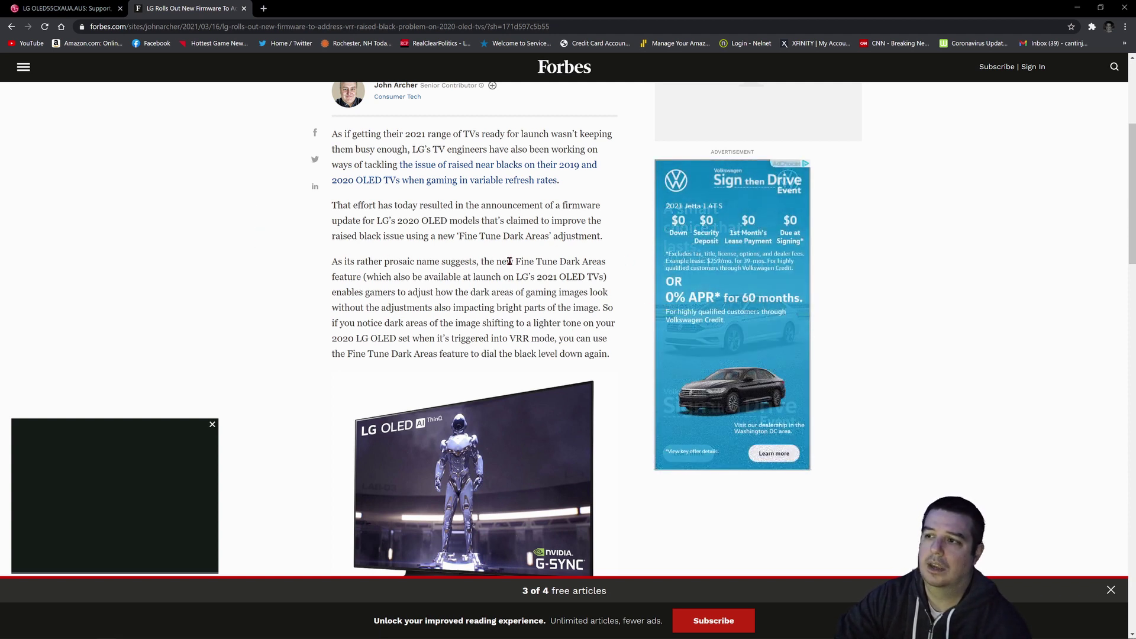
{"action": "left_click_drag", "start_coordinate": [483, 261], "coordinate": [611, 269]}
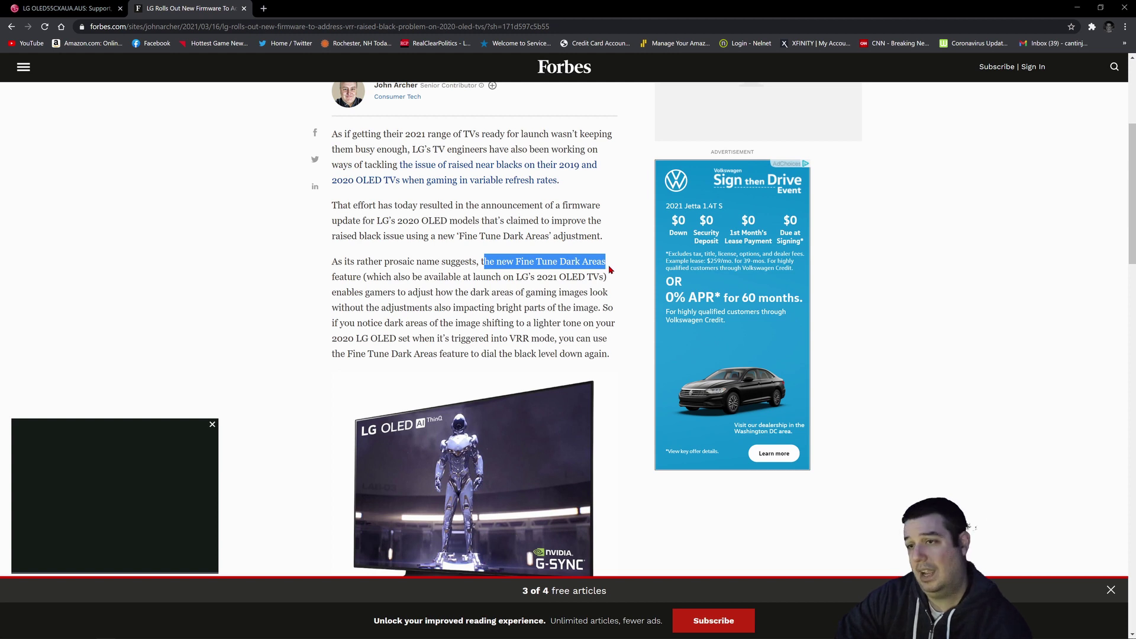
{"action": "left_click_drag", "start_coordinate": [332, 293], "coordinate": [576, 316]}
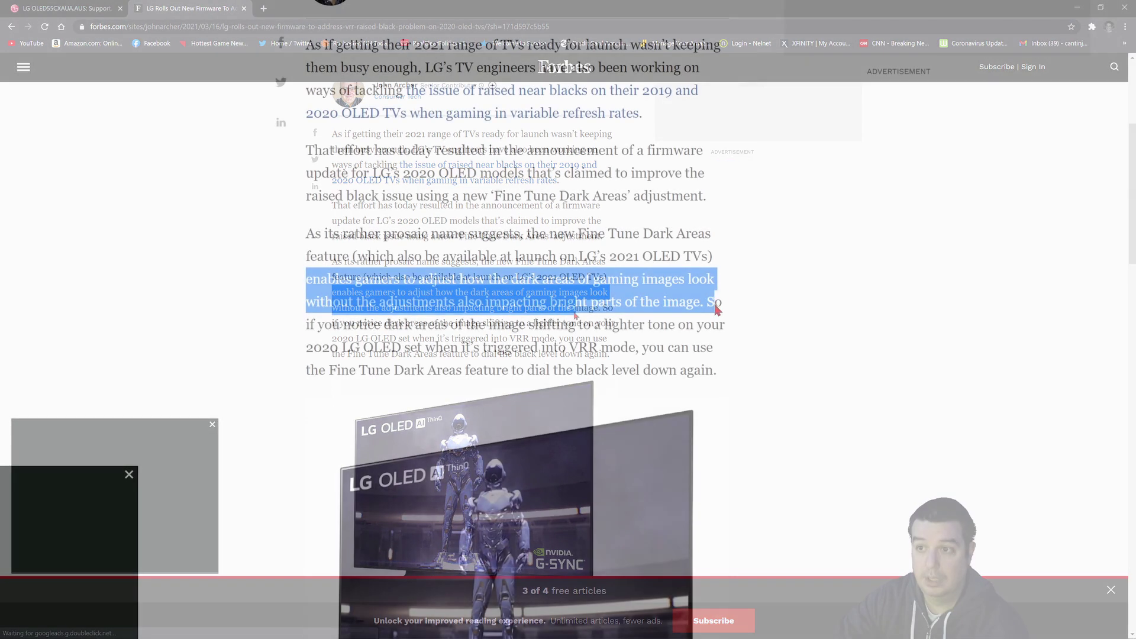
{"action": "left_click_drag", "start_coordinate": [717, 309], "coordinate": [720, 381]}
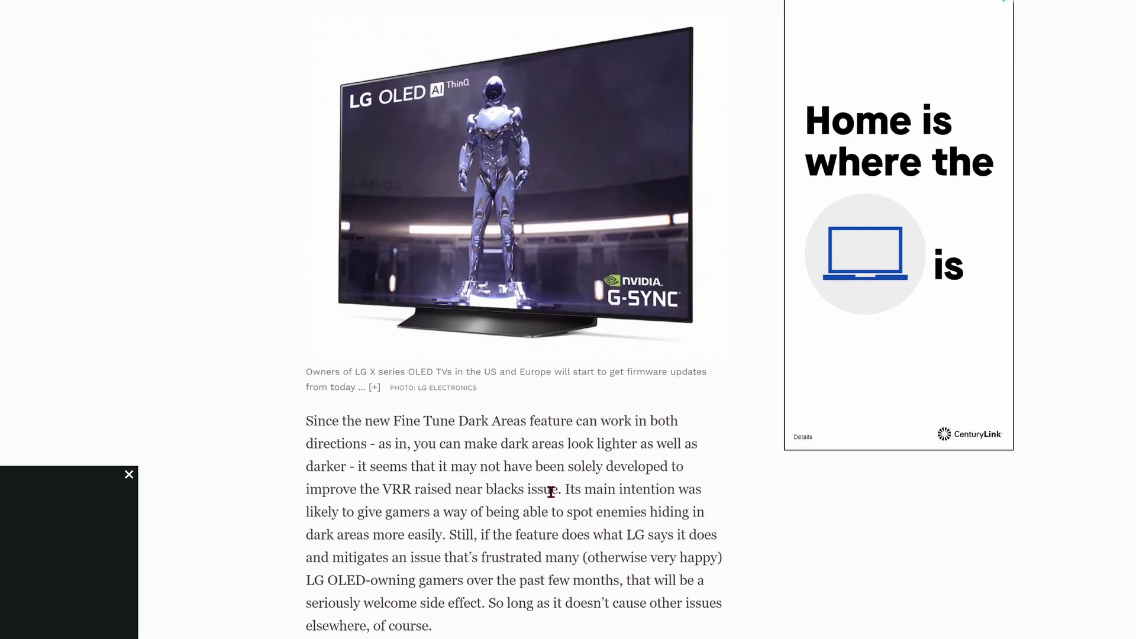
Highlight the paragraph starting 'Since the new Fine Tune Dark Areas feature…' below the LG OLED photo
{"action": "scroll", "coordinate": [551, 492], "scroll_direction": "down", "scroll_amount": 1}
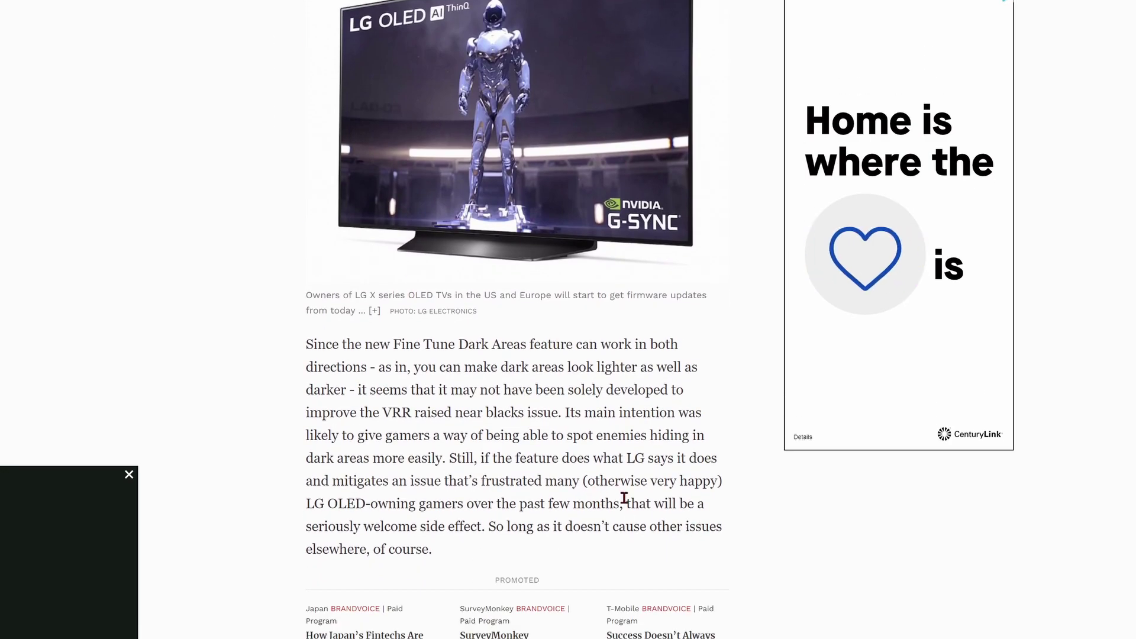
{"action": "scroll", "coordinate": [545, 477], "scroll_direction": "up", "scroll_amount": 10}
{"action": "scroll", "coordinate": [382, 355], "scroll_direction": "down", "scroll_amount": 8}
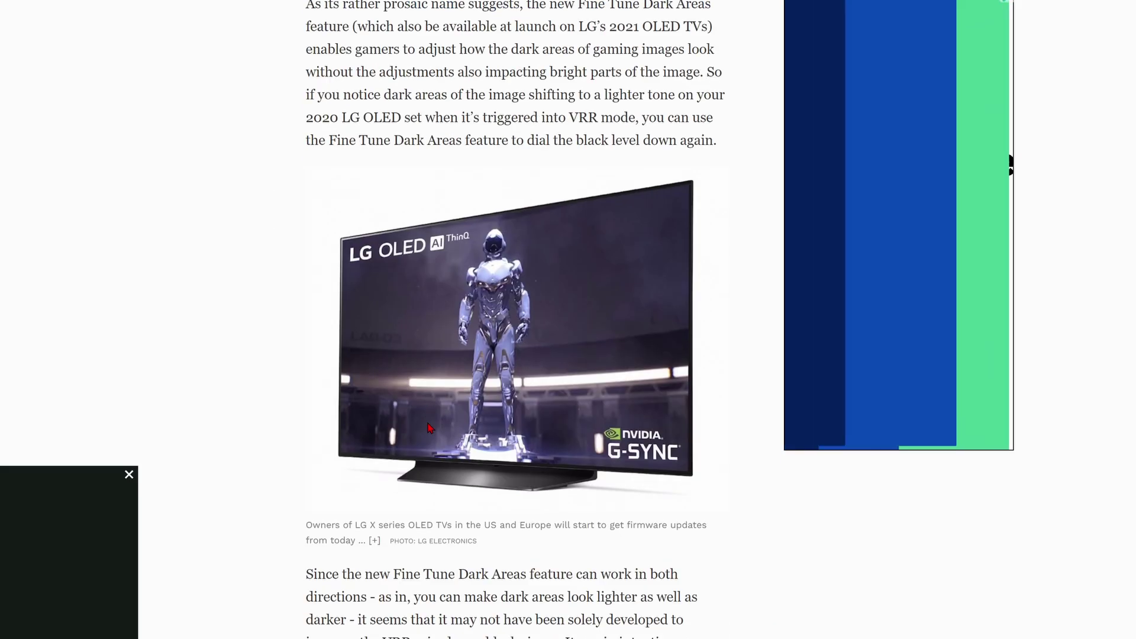
{"action": "scroll", "coordinate": [428, 427], "scroll_direction": "down", "scroll_amount": 2}
{"action": "left_click_drag", "start_coordinate": [307, 420], "coordinate": [442, 532]}
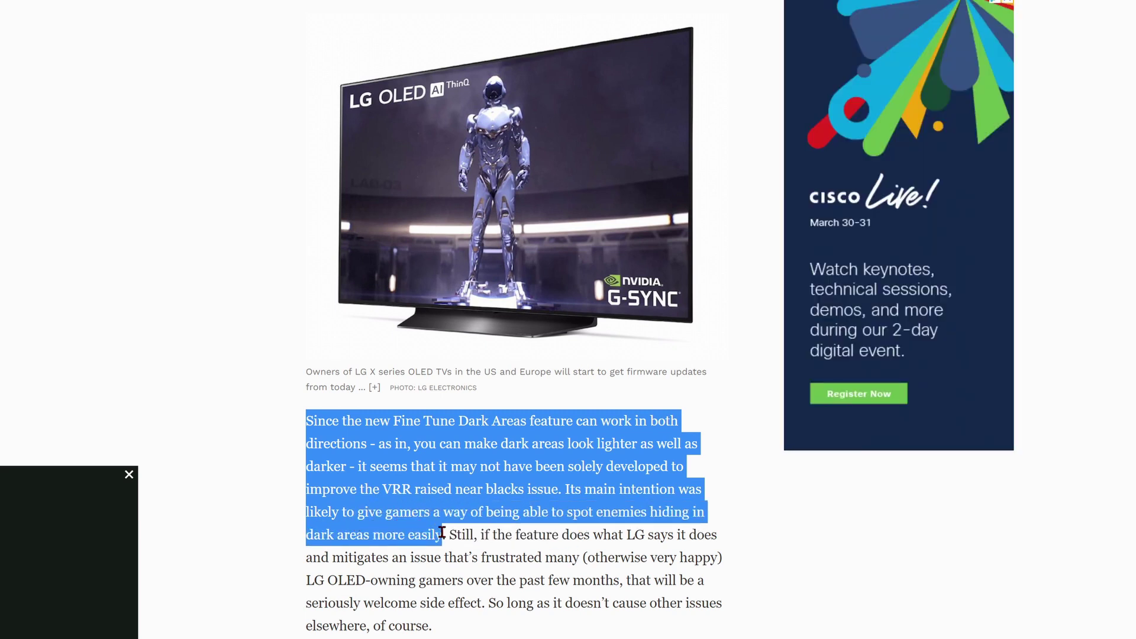